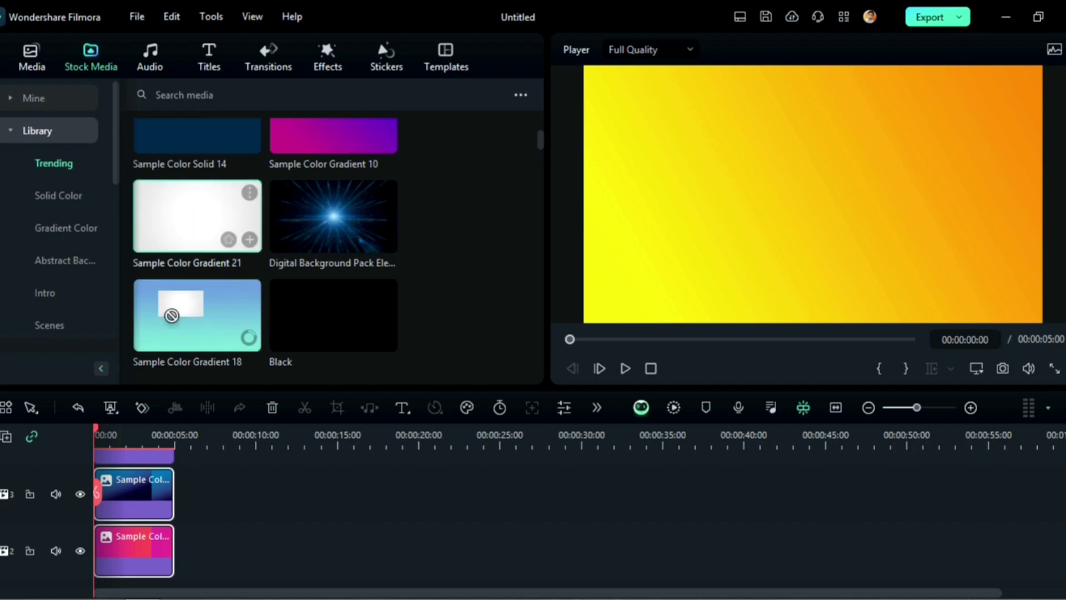
- Stack the Sample Color Gradient 21 and Gradient 4 backgrounds on new tracks above the existing clips
{"action": "scroll", "coordinate": [242, 316], "scroll_direction": "down", "scroll_amount": 3}
{"action": "left_click", "coordinate": [196, 285]}
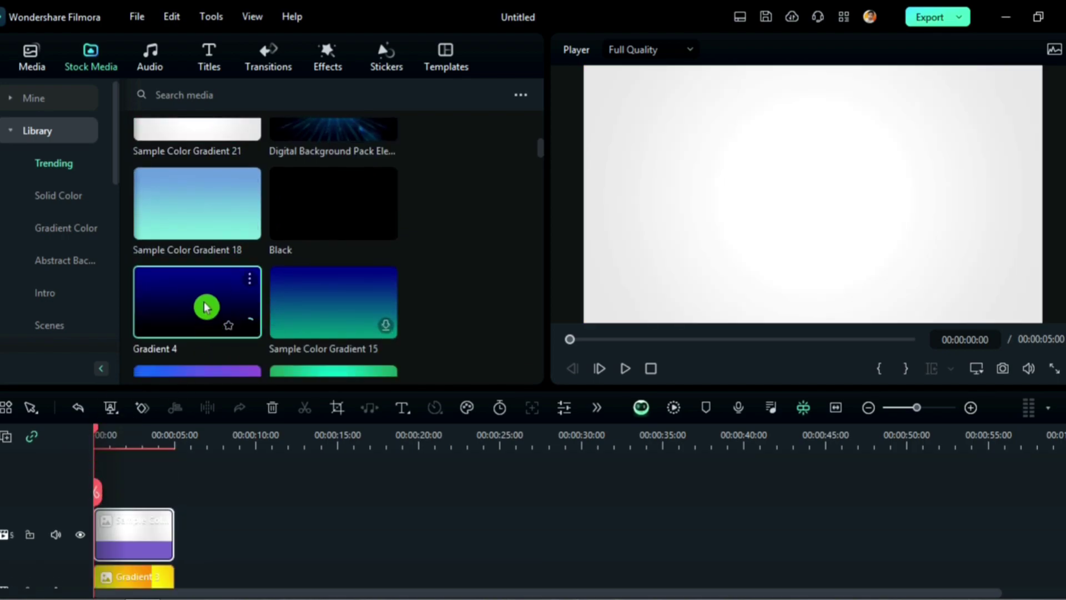
{"action": "scroll", "coordinate": [207, 305], "scroll_direction": "down", "scroll_amount": 2}
{"action": "left_click_drag", "start_coordinate": [207, 210], "coordinate": [143, 471]}
- Try Sample Color Solid 07 on a new track above Gradient 4 and delete it again
{"action": "scroll", "coordinate": [251, 306], "scroll_direction": "down", "scroll_amount": 3}
{"action": "scroll", "coordinate": [251, 306], "scroll_direction": "down", "scroll_amount": 2}
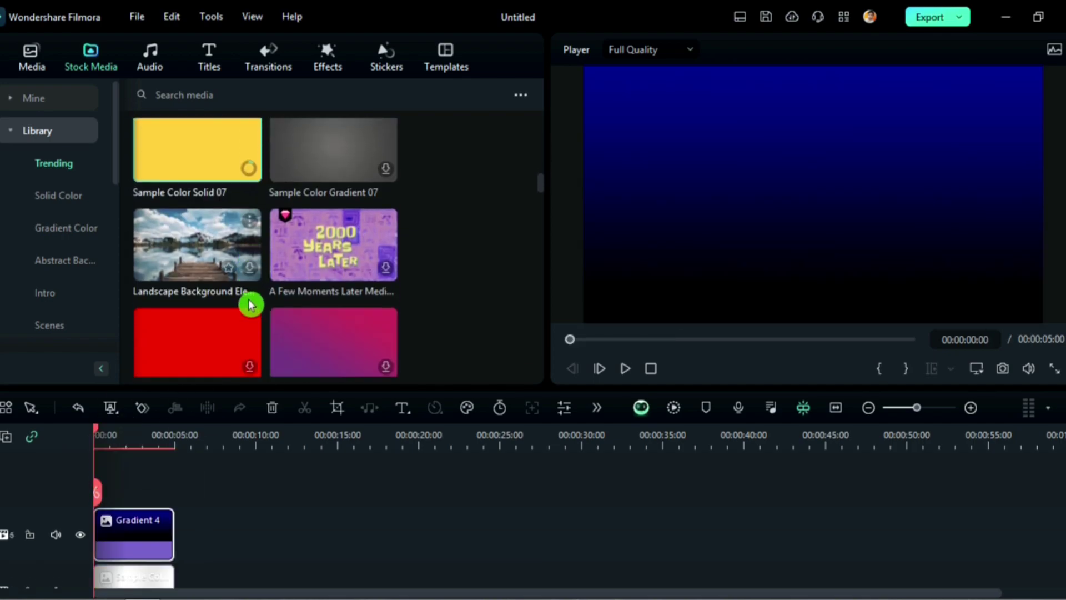
{"action": "scroll", "coordinate": [250, 302], "scroll_direction": "up", "scroll_amount": 2}
{"action": "left_click", "coordinate": [202, 278]}
{"action": "left_click_drag", "start_coordinate": [203, 278], "coordinate": [191, 483]}
{"action": "scroll", "coordinate": [190, 483], "scroll_direction": "up", "scroll_amount": 3}
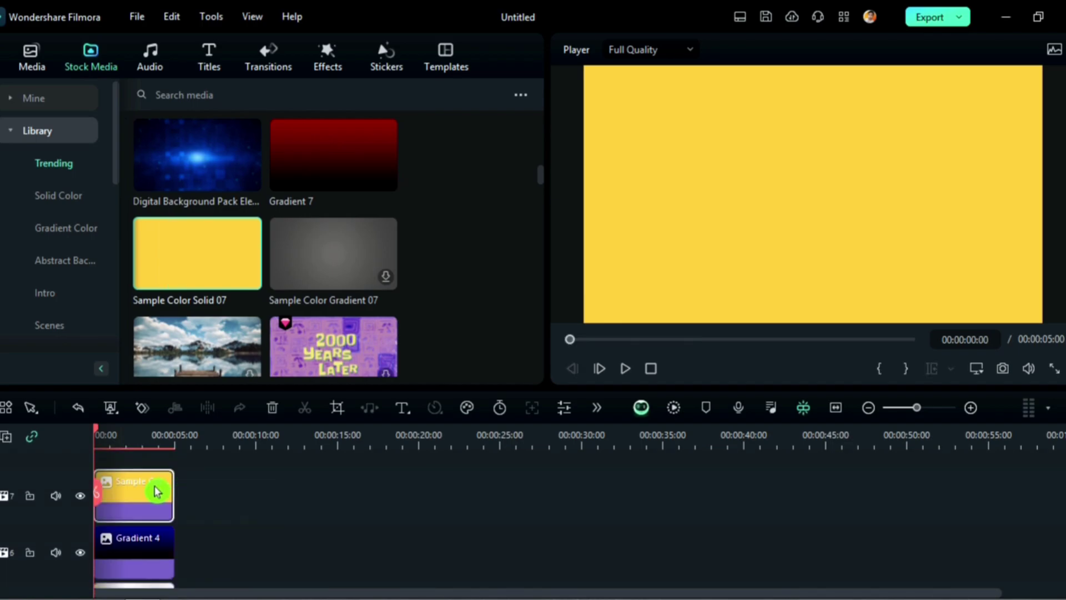
{"action": "key", "text": "Delete"}
- Find the Green background in the trending stock media and add it on the track above Gradient 4
{"action": "scroll", "coordinate": [256, 294], "scroll_direction": "down", "scroll_amount": 3}
{"action": "left_click", "coordinate": [244, 242]}
{"action": "scroll", "coordinate": [209, 275], "scroll_direction": "down", "scroll_amount": 1}
{"action": "scroll", "coordinate": [207, 275], "scroll_direction": "down", "scroll_amount": 3}
{"action": "scroll", "coordinate": [214, 502], "scroll_direction": "down", "scroll_amount": 2}
{"action": "scroll", "coordinate": [214, 502], "scroll_direction": "up", "scroll_amount": 3}
{"action": "scroll", "coordinate": [214, 270], "scroll_direction": "down", "scroll_amount": 6}
{"action": "scroll", "coordinate": [217, 276], "scroll_direction": "down", "scroll_amount": 7}
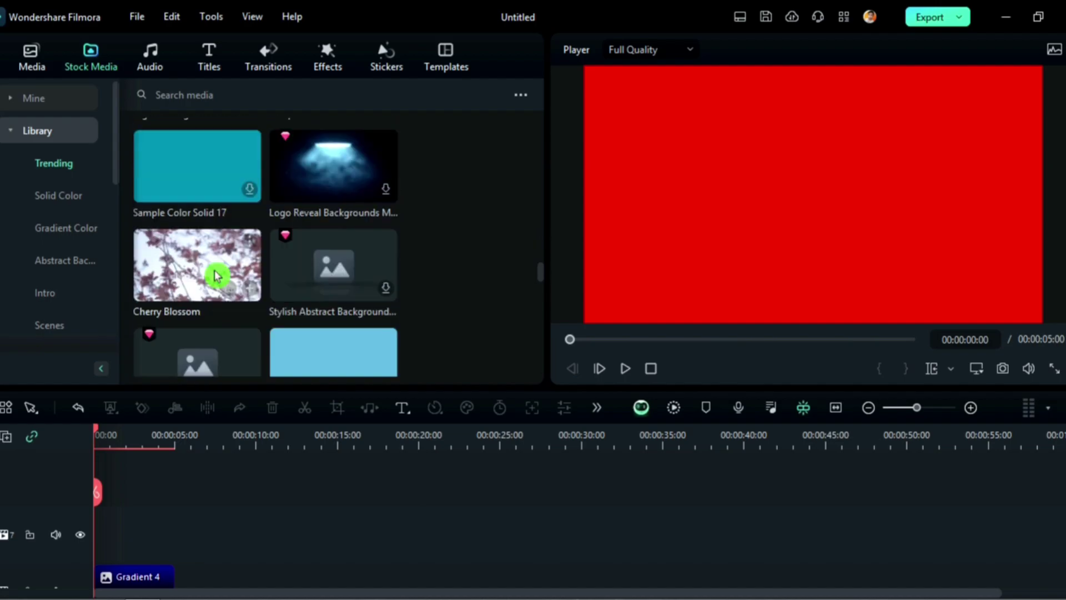
{"action": "left_click_drag", "start_coordinate": [208, 230], "coordinate": [134, 511]}
- Fit the timeline to the clips, return the playhead to 00:00:00:01, and search the effects library for "crop"
{"action": "left_click", "coordinate": [835, 409]}
{"action": "left_click", "coordinate": [208, 434]}
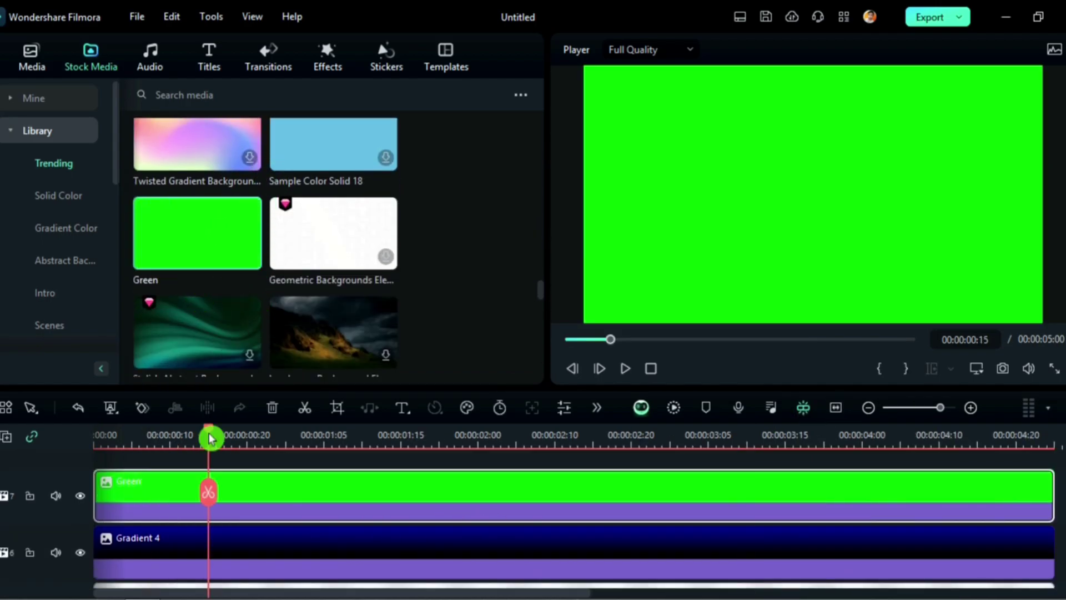
{"action": "left_click", "coordinate": [101, 449]}
{"action": "left_click", "coordinate": [328, 56]}
{"action": "left_click", "coordinate": [213, 95]}
{"action": "type", "text": "crop"}
{"action": "key", "text": "Return"}
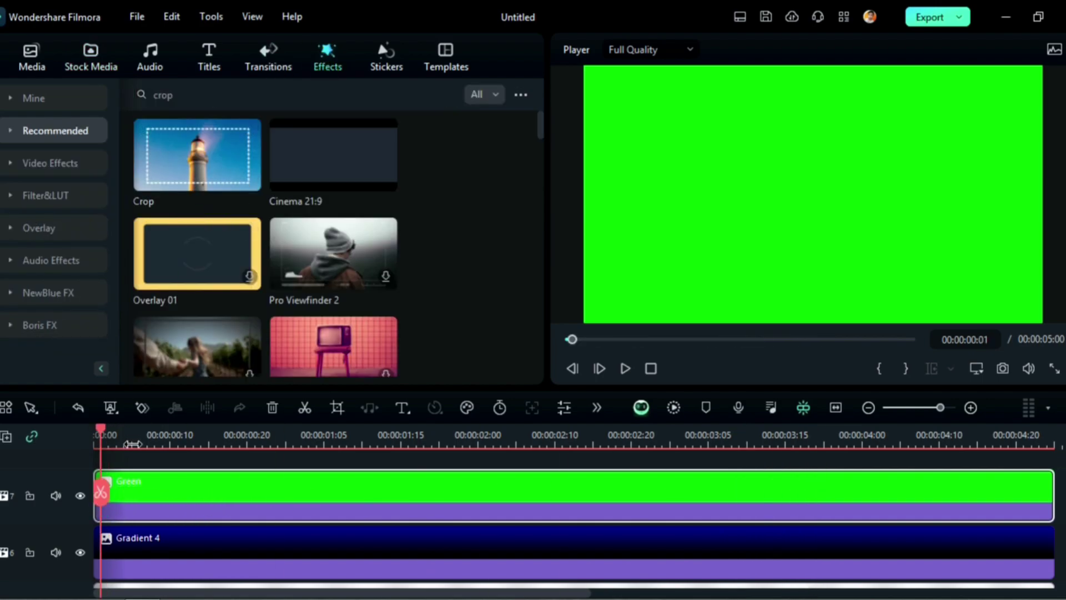
- Apply the Crop effect to the stacked background clips
{"action": "scroll", "coordinate": [136, 494], "scroll_direction": "down", "scroll_amount": 5}
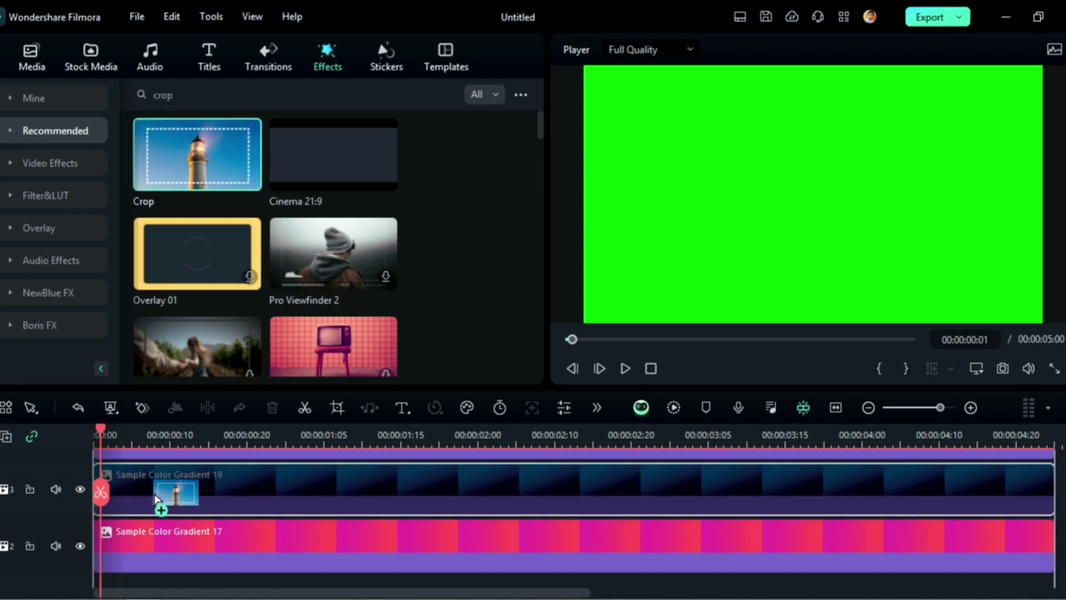
{"action": "left_click_drag", "start_coordinate": [176, 162], "coordinate": [246, 536]}
{"action": "left_click_drag", "start_coordinate": [125, 442], "coordinate": [101, 489]}
{"action": "scroll", "coordinate": [232, 519], "scroll_direction": "down", "scroll_amount": 1}
- Set the Right crop of the Green clip to 86.36 and preview the resulting strip
{"action": "double_click", "coordinate": [224, 508]}
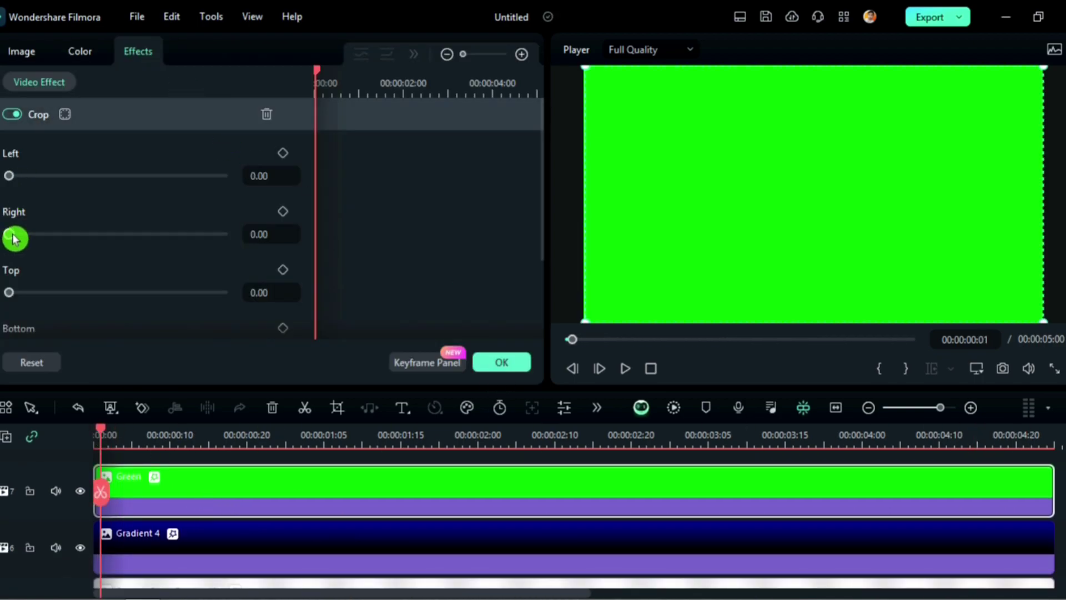
{"action": "left_click_drag", "start_coordinate": [15, 235], "coordinate": [194, 287]}
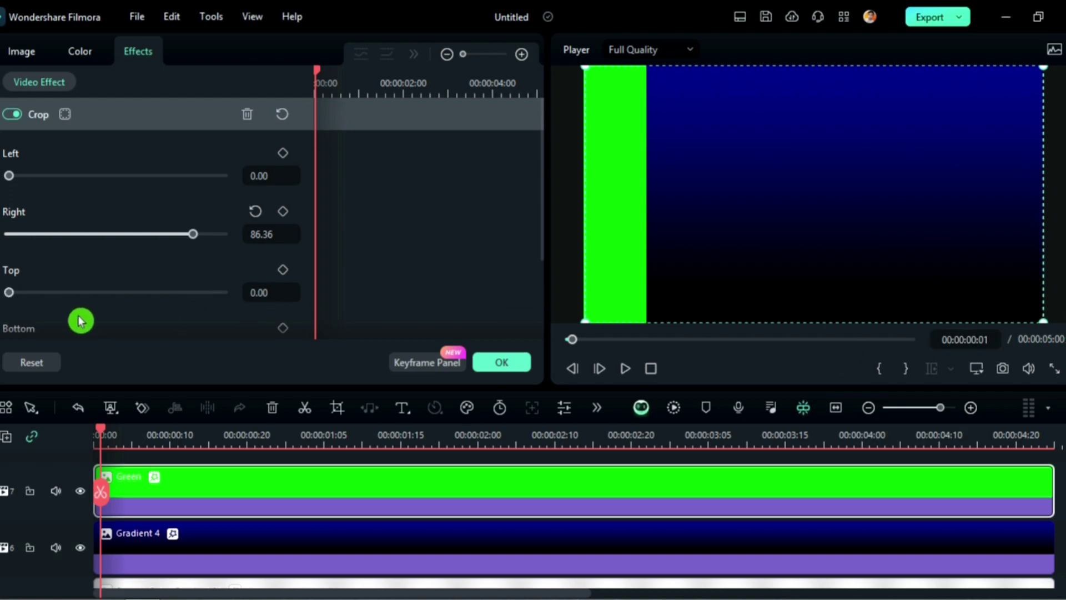
{"action": "scroll", "coordinate": [410, 269], "scroll_direction": "down", "scroll_amount": 2}
{"action": "scroll", "coordinate": [340, 268], "scroll_direction": "up", "scroll_amount": 2}
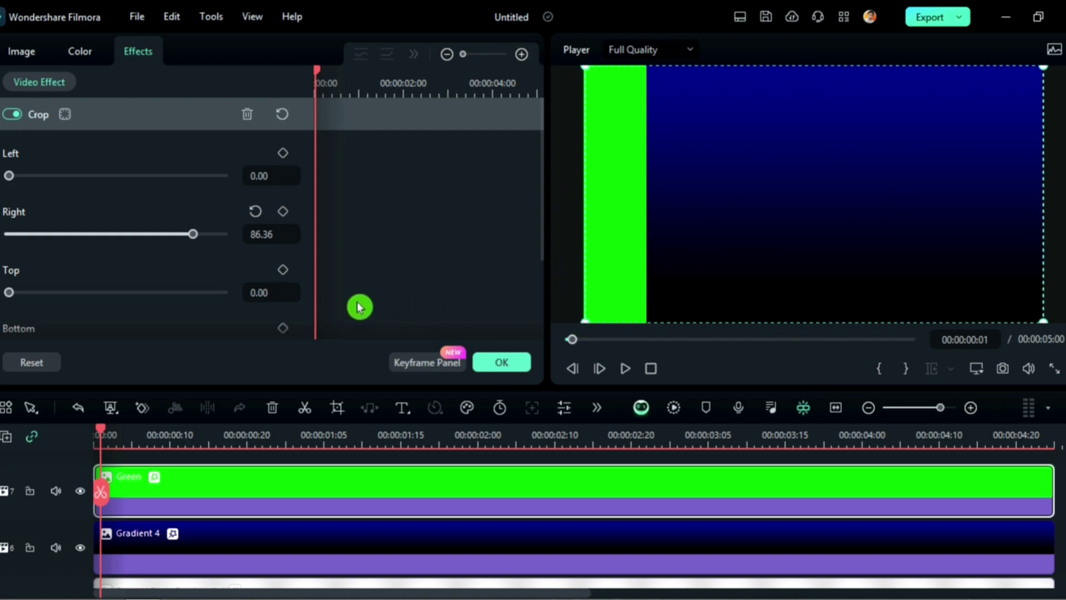
{"action": "key", "text": "space"}
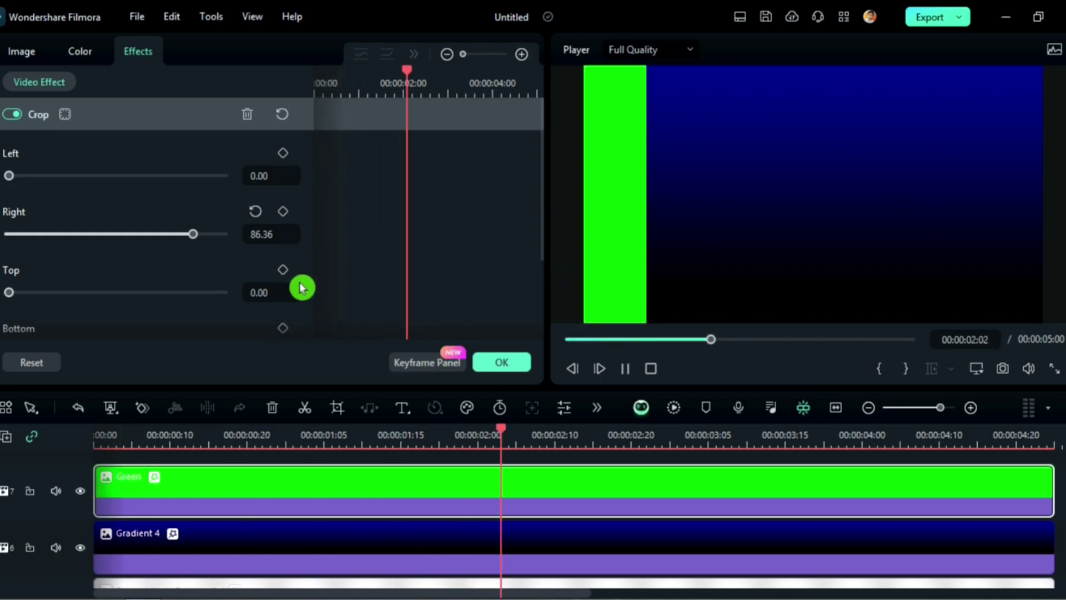
{"action": "key", "text": "space"}
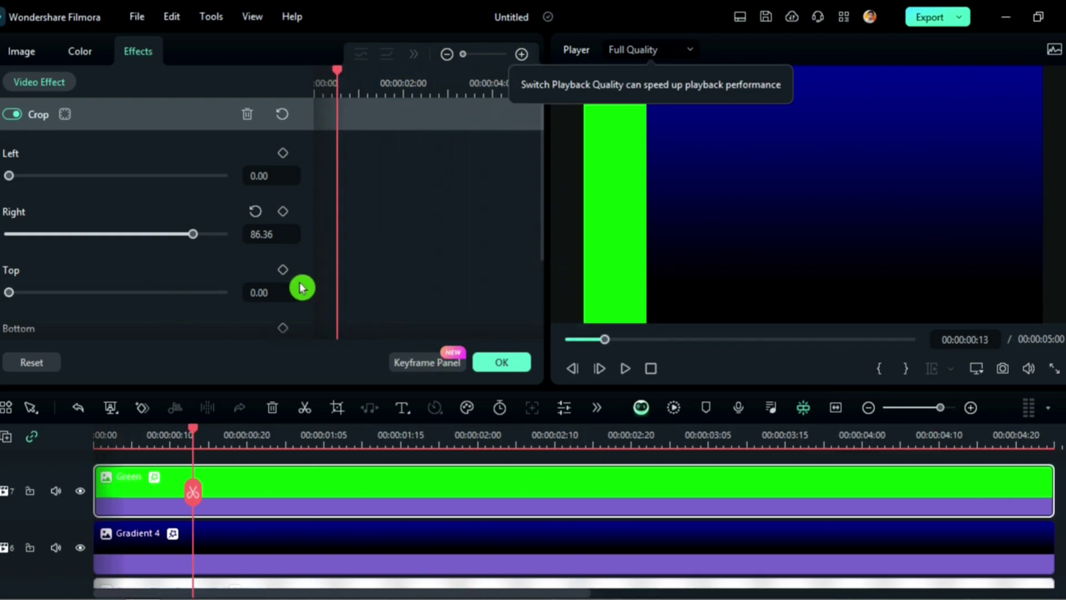
{"action": "left_click", "coordinate": [502, 362]}
- Crop Gradient 4 and Sample Color Gradient 21 from the right so each shows as a strip beside the previous one
{"action": "scroll", "coordinate": [90, 498], "scroll_direction": "down", "scroll_amount": 1}
{"action": "double_click", "coordinate": [212, 526]}
{"action": "left_click_drag", "start_coordinate": [9, 234], "coordinate": [170, 272]}
{"action": "scroll", "coordinate": [190, 464], "scroll_direction": "down", "scroll_amount": 1}
{"action": "left_click", "coordinate": [274, 550]}
{"action": "left_click_drag", "start_coordinate": [11, 235], "coordinate": [133, 257]}
- Crop the yellow gradient clip and Sample Color Gradient 19 from the right into the next adjoining strips
{"action": "scroll", "coordinate": [210, 522], "scroll_direction": "down", "scroll_amount": 2}
{"action": "left_click", "coordinate": [209, 522]}
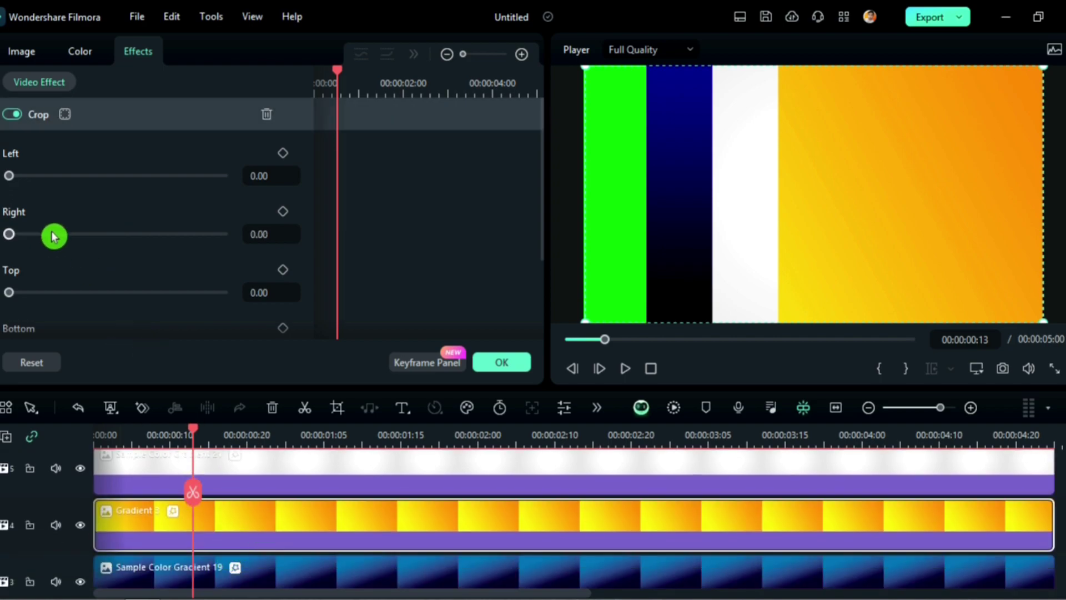
{"action": "left_click_drag", "start_coordinate": [8, 234], "coordinate": [108, 267]}
{"action": "scroll", "coordinate": [357, 514], "scroll_direction": "down", "scroll_amount": 1}
{"action": "left_click", "coordinate": [329, 543]}
{"action": "left_click_drag", "start_coordinate": [9, 233], "coordinate": [42, 253]}
- Set the Right crop of the Sample Color Gradient 17 clip to 14.39
{"action": "scroll", "coordinate": [231, 571], "scroll_direction": "down", "scroll_amount": 1}
{"action": "left_click", "coordinate": [228, 547]}
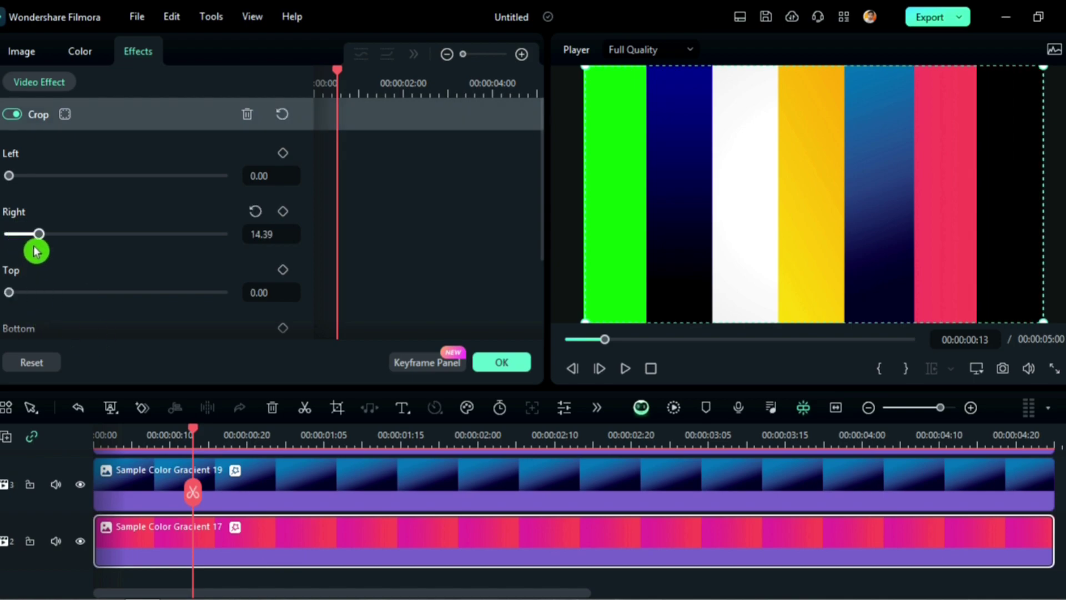
{"action": "scroll", "coordinate": [213, 572], "scroll_direction": "up", "scroll_amount": 1}
{"action": "scroll", "coordinate": [213, 572], "scroll_direction": "down", "scroll_amount": 1}
- Add a Transform keyframe to the Sample Color Gradient 17 clip at 00:00:00:01
{"action": "left_click_drag", "start_coordinate": [191, 427], "coordinate": [99, 513]}
{"action": "left_click", "coordinate": [122, 497]}
{"action": "left_click", "coordinate": [139, 545]}
{"action": "left_click", "coordinate": [31, 232]}
{"action": "left_click", "coordinate": [501, 366]}
{"action": "double_click", "coordinate": [172, 546]}
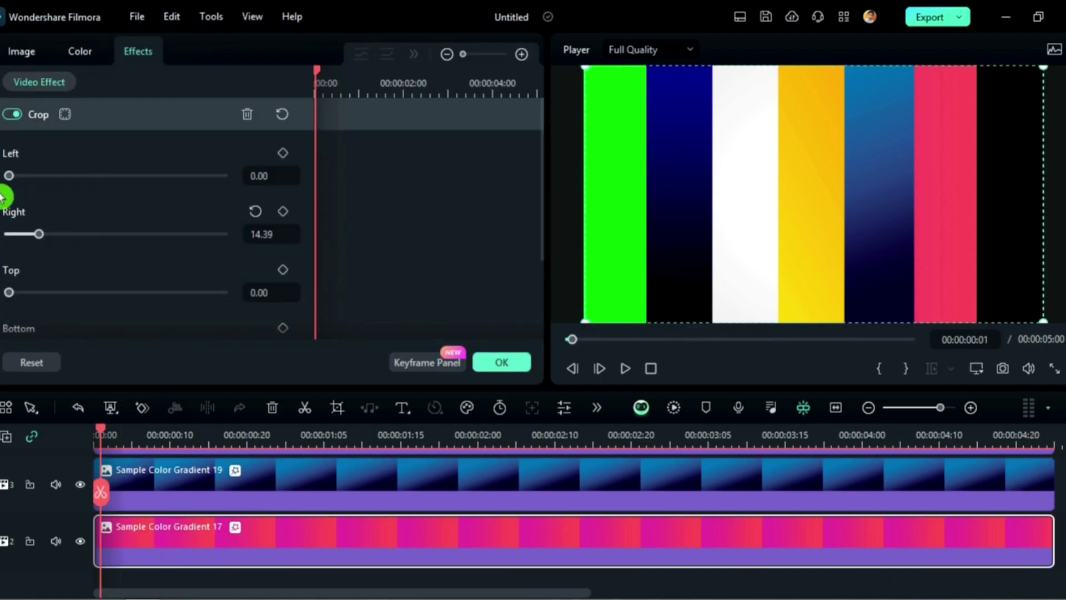
{"action": "left_click", "coordinate": [10, 52]}
{"action": "left_click", "coordinate": [282, 114]}
- Keyframe Sample Color Gradient 17's X position at 1380 px at 00:00:02:01 and 1896 px at 00:00:04:24
{"action": "left_click_drag", "start_coordinate": [105, 433], "coordinate": [488, 460]}
{"action": "left_click", "coordinate": [114, 256]}
{"action": "left_click_drag", "start_coordinate": [61, 258], "coordinate": [92, 258]}
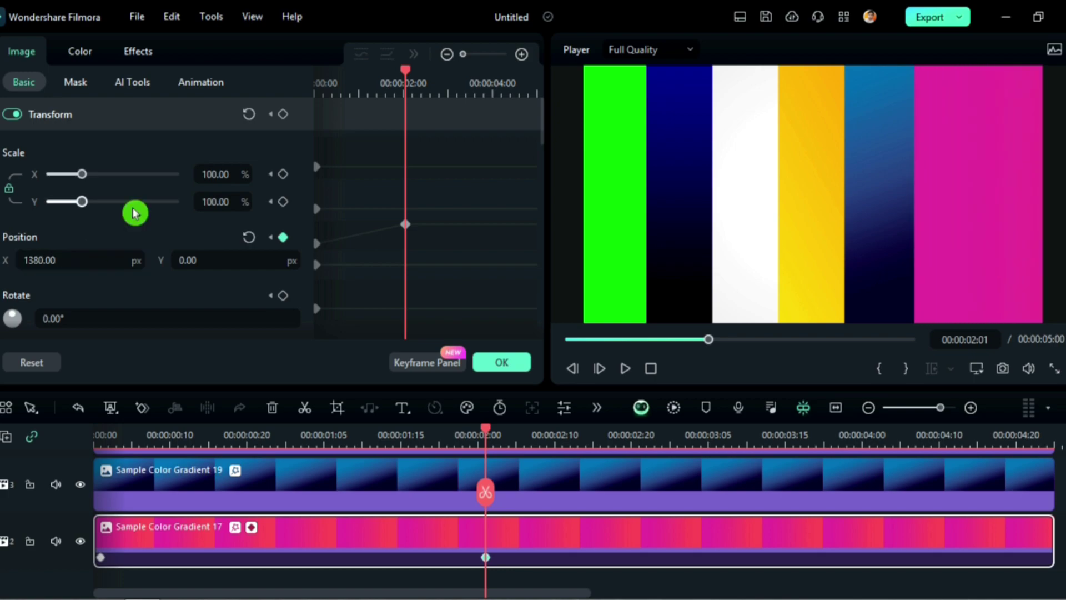
{"action": "left_click_drag", "start_coordinate": [486, 437], "coordinate": [1051, 468]}
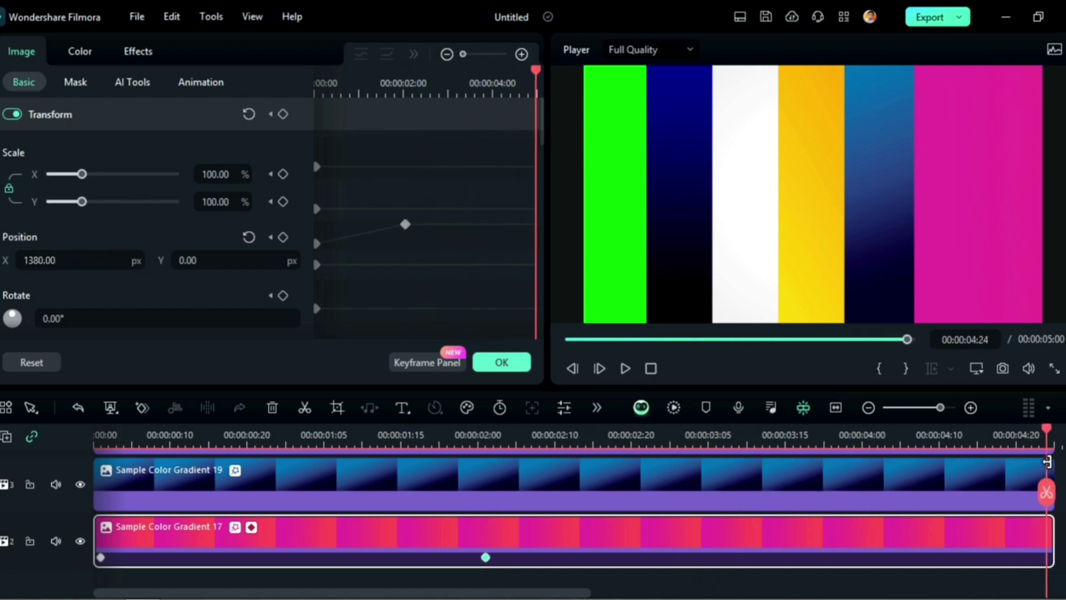
{"action": "left_click_drag", "start_coordinate": [44, 256], "coordinate": [68, 256]}
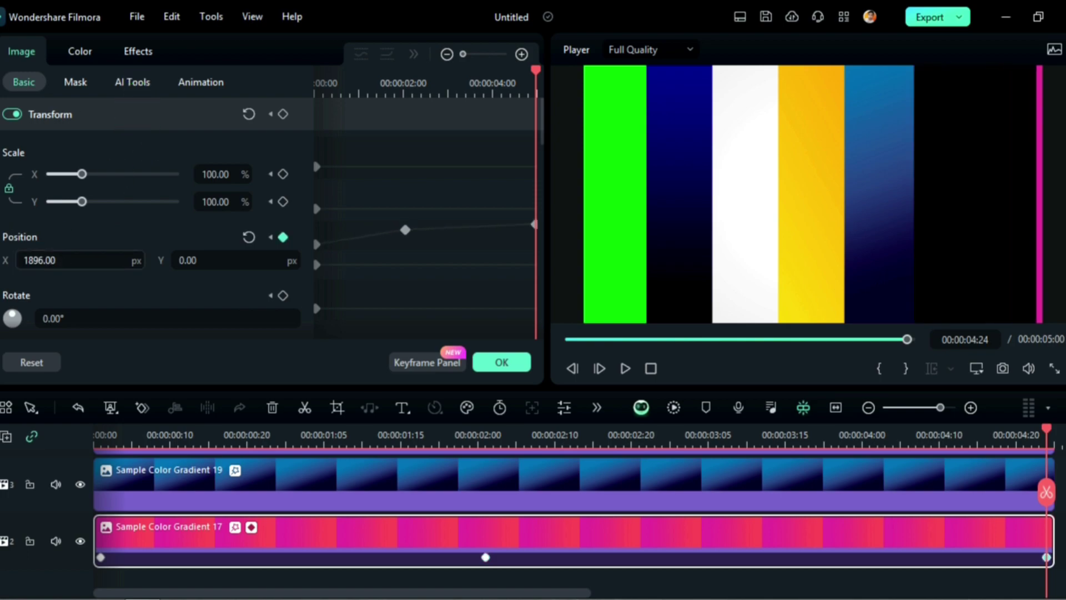
- Add a Transform keyframe near the start of Sample Color Gradient 19 and set its X position to 68 px at 00:00:02:01
{"action": "left_click", "coordinate": [387, 486]}
{"action": "left_click_drag", "start_coordinate": [399, 436], "coordinate": [111, 526]}
{"action": "left_click", "coordinate": [286, 117]}
{"action": "left_click_drag", "start_coordinate": [114, 435], "coordinate": [485, 486]}
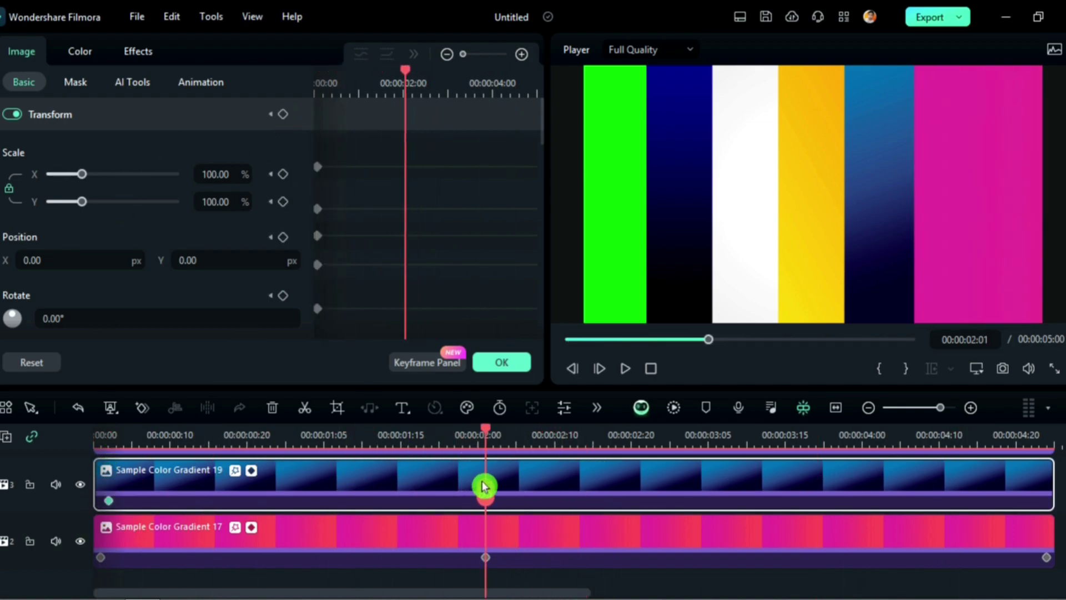
{"action": "left_click_drag", "start_coordinate": [65, 261], "coordinate": [130, 262]}
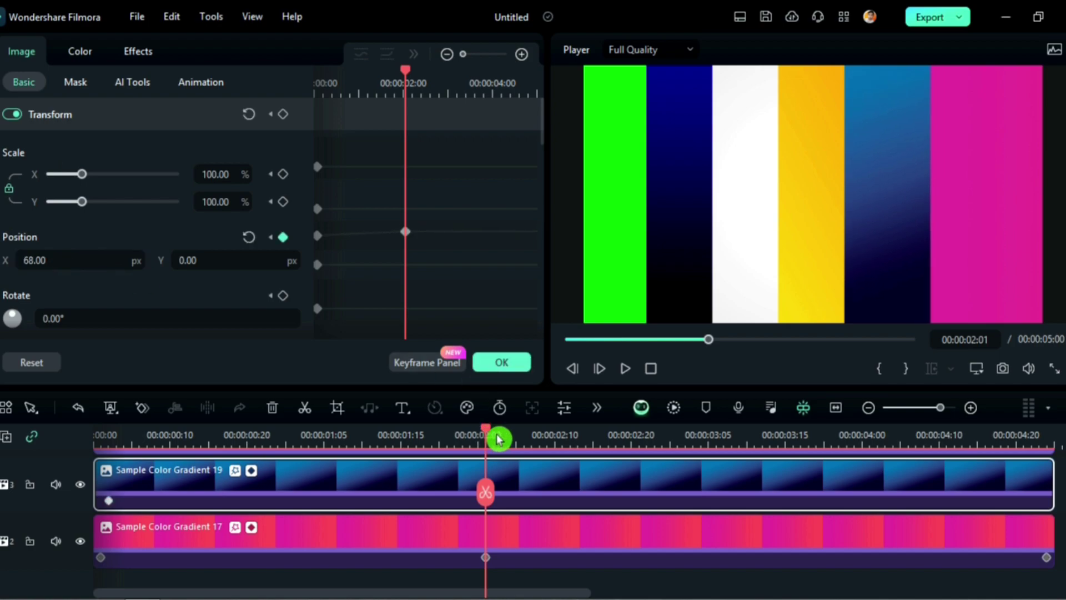
- Add increasing X position keyframes along Sample Color Gradient 19, including 398 px just after four seconds and 1098 px at 00:00:04:24
{"action": "left_click_drag", "start_coordinate": [494, 439], "coordinate": [608, 450]}
{"action": "left_click_drag", "start_coordinate": [525, 447], "coordinate": [747, 465]}
{"action": "left_click_drag", "start_coordinate": [83, 261], "coordinate": [123, 261]}
{"action": "left_click_drag", "start_coordinate": [751, 436], "coordinate": [1047, 449]}
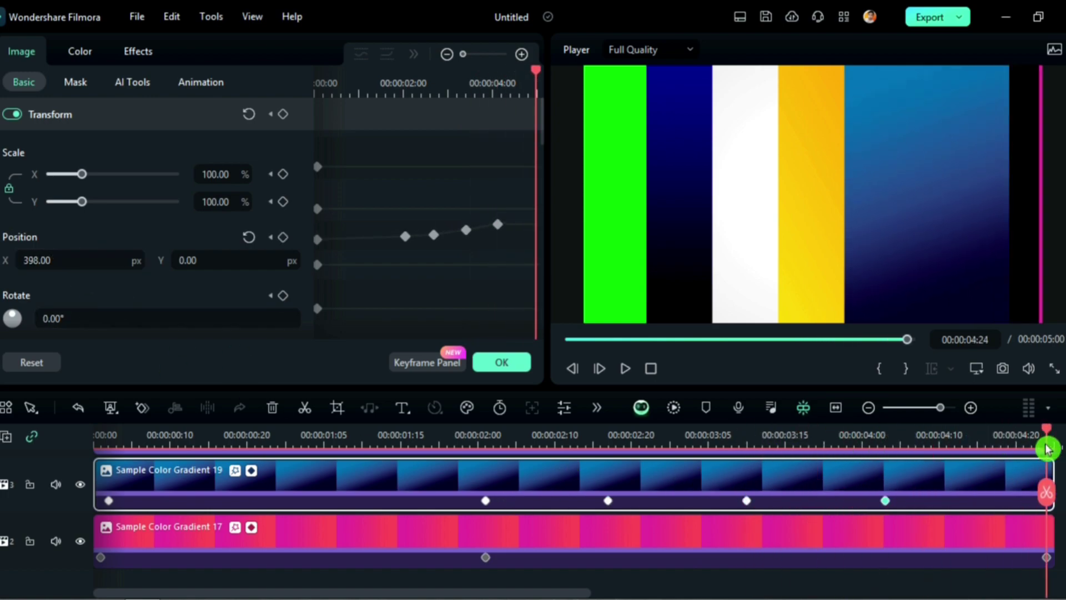
{"action": "left_click_drag", "start_coordinate": [56, 260], "coordinate": [140, 260]}
{"action": "left_click_drag", "start_coordinate": [231, 260], "coordinate": [497, 261]}
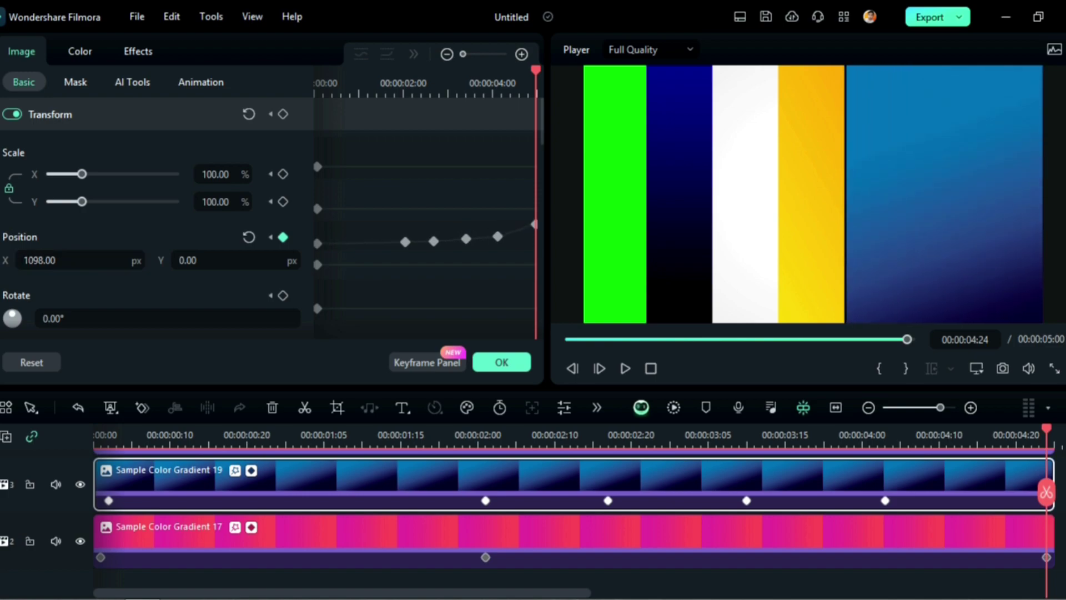
- Play the timeline from the start to review the sliding strips
{"action": "left_click", "coordinate": [97, 437]}
{"action": "key", "text": "space"}
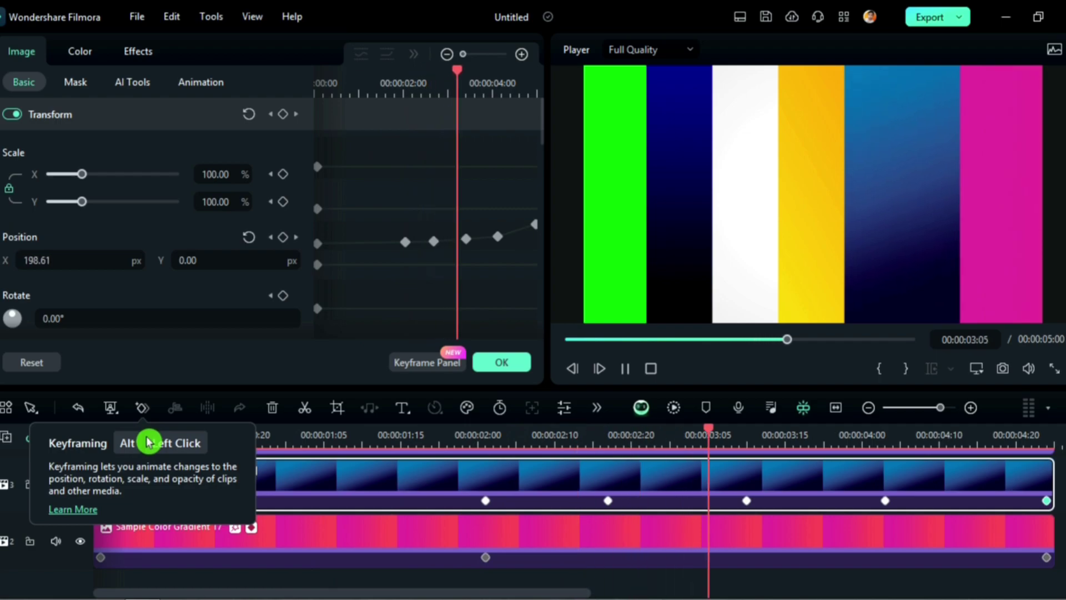
{"action": "key", "text": "space"}
{"action": "key", "text": "space"}
- Place a Transform keyframe at the start of the yellow gradient clip and increase its X position at 00:00:02:01
{"action": "scroll", "coordinate": [185, 516], "scroll_direction": "up", "scroll_amount": 1}
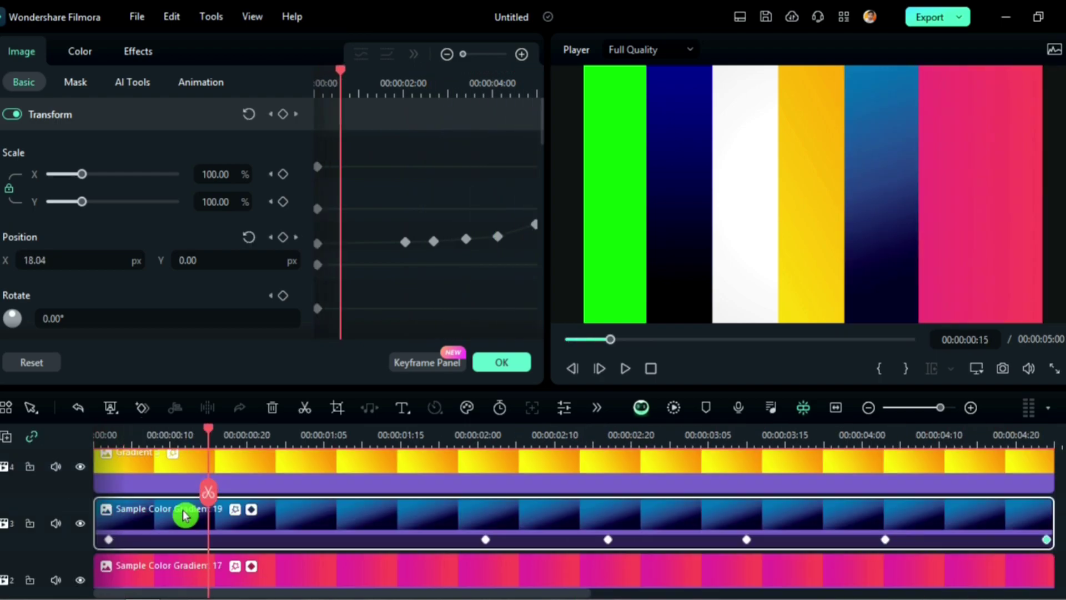
{"action": "scroll", "coordinate": [185, 516], "scroll_direction": "up", "scroll_amount": 1}
{"action": "left_click", "coordinate": [182, 510]}
{"action": "left_click", "coordinate": [284, 114]}
{"action": "left_click_drag", "start_coordinate": [209, 523], "coordinate": [95, 522]}
{"action": "left_click_drag", "start_coordinate": [98, 432], "coordinate": [486, 561]}
{"action": "mouse_move", "coordinate": [38, 261]}
{"action": "left_mouse_down"}
{"action": "mouse_move", "coordinate": [121, 260]}
{"action": "mouse_move", "coordinate": [34, 261]}
{"action": "left_mouse_up"}
- Keyframe the yellow gradient clip's X position at 128 px, a larger offset at 00:00:03:10, and 387 px just after four seconds
{"action": "left_click_drag", "start_coordinate": [494, 433], "coordinate": [610, 444]}
{"action": "left_click_drag", "start_coordinate": [65, 262], "coordinate": [103, 262]}
{"action": "left_click_drag", "start_coordinate": [627, 437], "coordinate": [747, 449]}
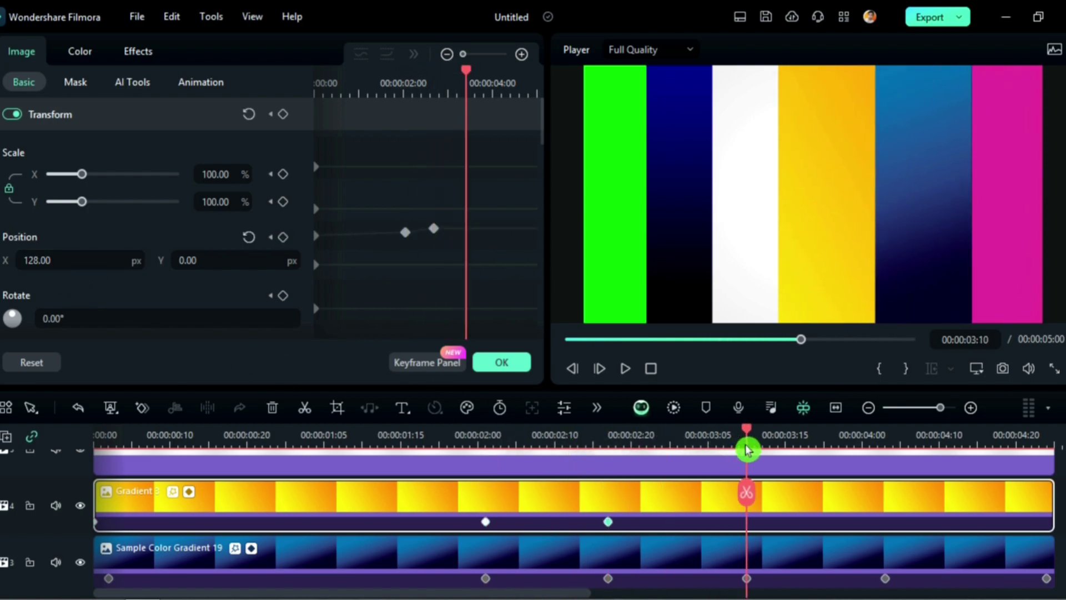
{"action": "left_click_drag", "start_coordinate": [96, 258], "coordinate": [157, 258]}
{"action": "left_click_drag", "start_coordinate": [752, 436], "coordinate": [887, 444]}
{"action": "left_click_drag", "start_coordinate": [81, 260], "coordinate": [147, 260]}
- Add an X position keyframe to the yellow gradient clip at 00:00:04:07 and set 1102 px at 00:00:04:24
{"action": "left_click_drag", "start_coordinate": [899, 439], "coordinate": [918, 500]}
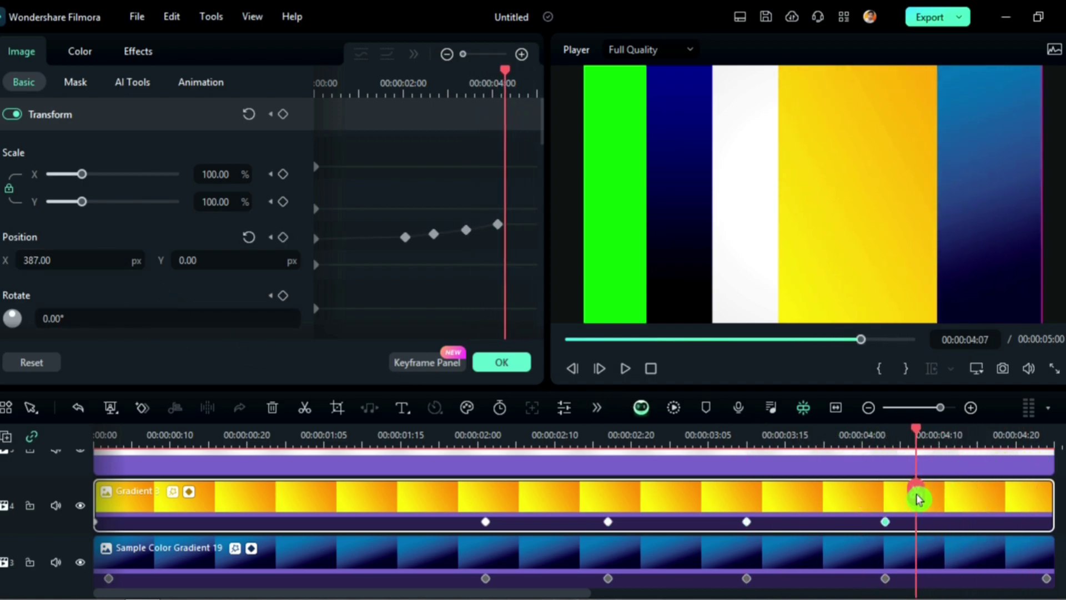
{"action": "left_click_drag", "start_coordinate": [81, 259], "coordinate": [148, 260]}
{"action": "left_click_drag", "start_coordinate": [916, 435], "coordinate": [1048, 445]}
{"action": "left_click_drag", "start_coordinate": [81, 260], "coordinate": [403, 260]}
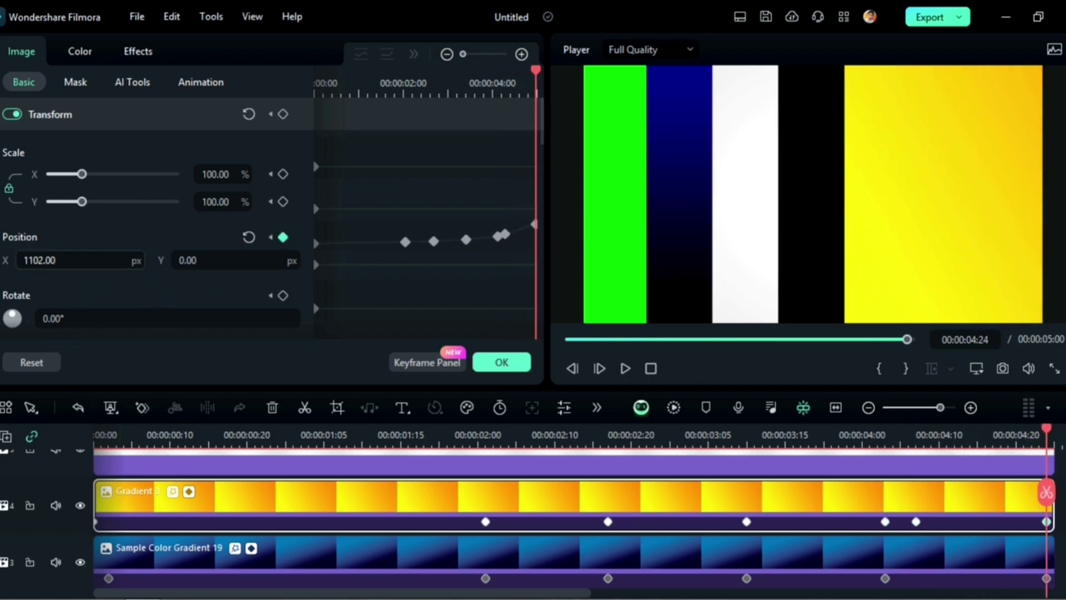
- Try moving Sample Color Gradient 19's second-to-last keyframe to a later time, and undo the move
{"action": "left_click", "coordinate": [655, 579]}
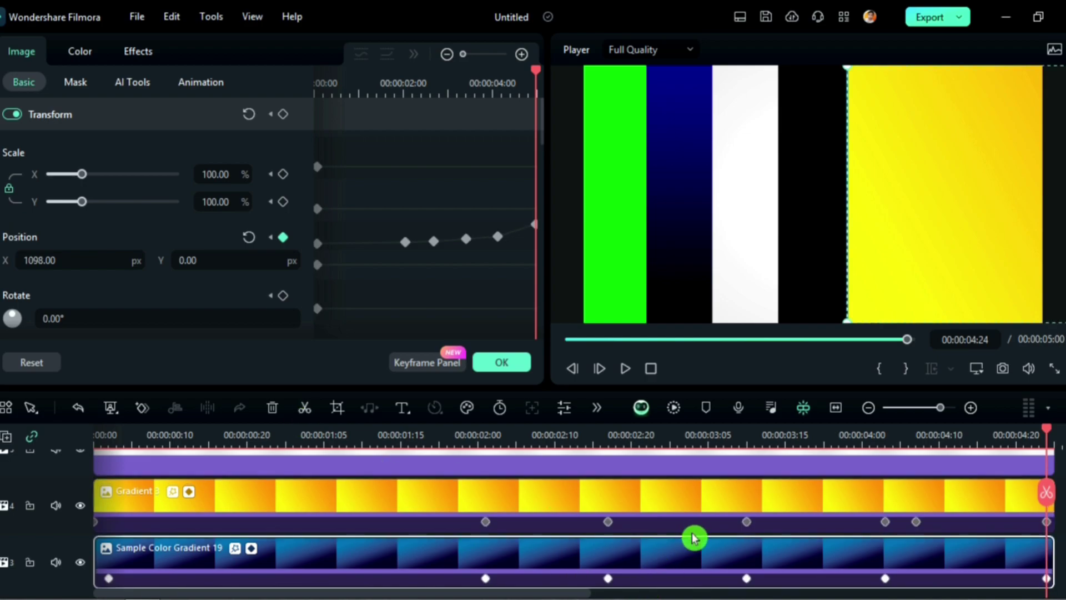
{"action": "left_click_drag", "start_coordinate": [888, 579], "coordinate": [947, 579]}
{"action": "scroll", "coordinate": [933, 545], "scroll_direction": "up", "scroll_amount": 2}
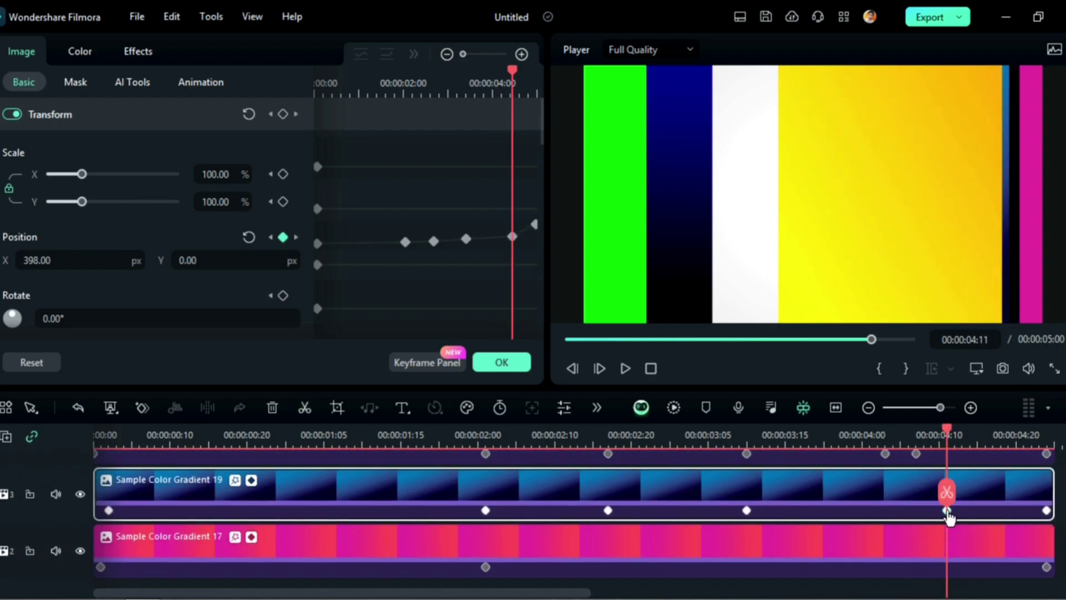
{"action": "left_click_drag", "start_coordinate": [969, 513], "coordinate": [1009, 512]}
{"action": "key", "text": "ctrl+z"}
{"action": "key", "text": "ctrl+z"}
- Hide the yellow gradient clip's track
{"action": "scroll", "coordinate": [72, 526], "scroll_direction": "up", "scroll_amount": 2}
{"action": "left_click", "coordinate": [79, 515]}
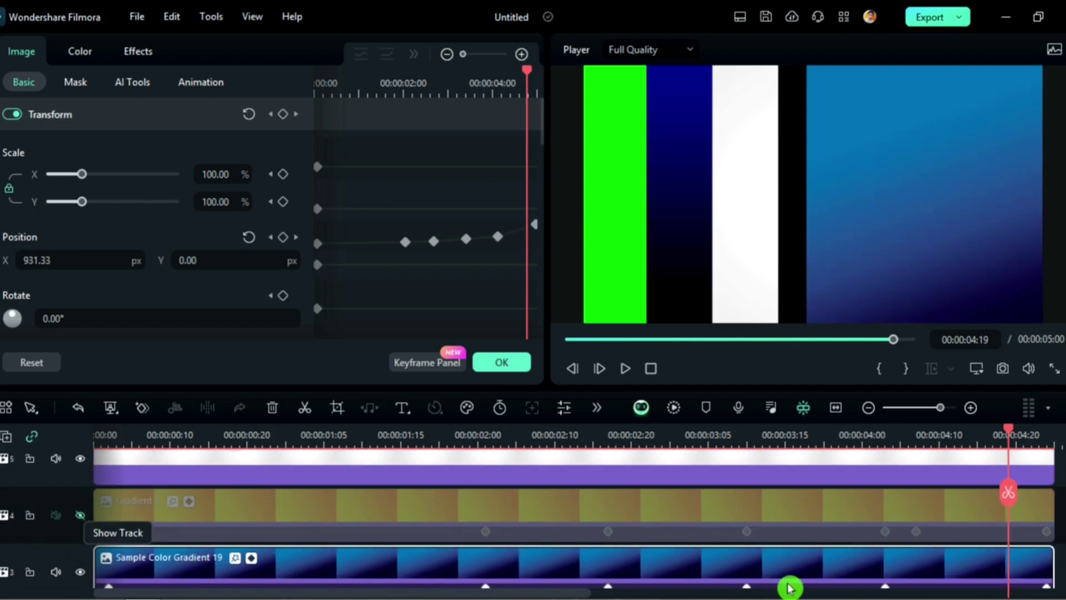
{"action": "scroll", "coordinate": [800, 564], "scroll_direction": "down", "scroll_amount": 1}
- Try shifting several middle keyframes of Sample Color Gradient 19 to later times, and undo the moves
{"action": "left_click_drag", "start_coordinate": [765, 556], "coordinate": [795, 555]}
{"action": "left_click_drag", "start_coordinate": [882, 554], "coordinate": [957, 553]}
{"action": "key", "text": "ctrl+z"}
{"action": "left_click_drag", "start_coordinate": [611, 553], "coordinate": [810, 550]}
{"action": "key", "text": "ctrl+z"}
{"action": "key", "text": "ctrl+z"}
{"action": "key", "text": "ctrl+z"}
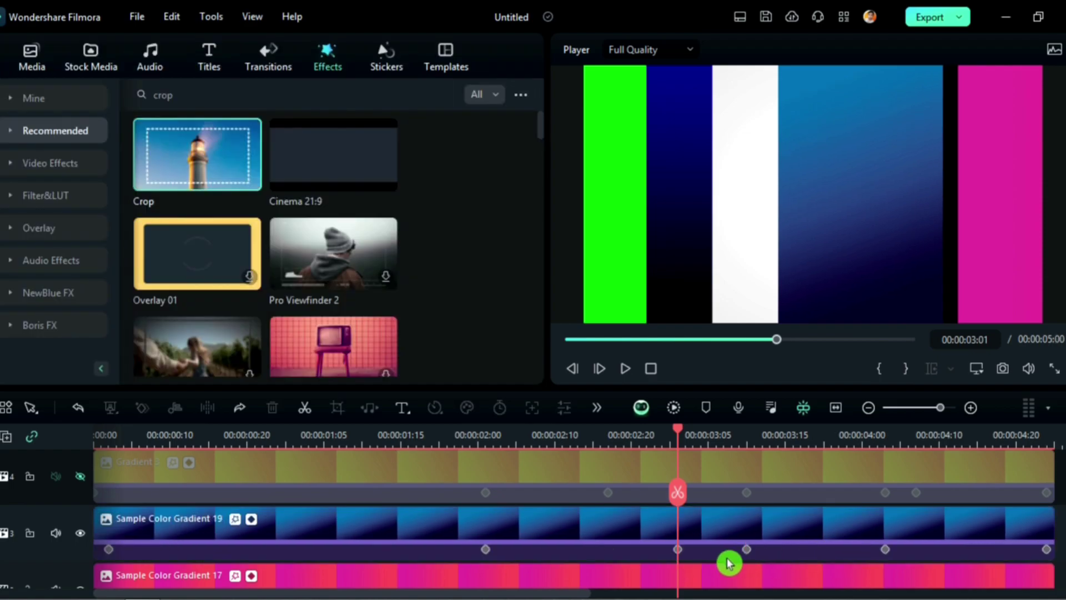
{"action": "key", "text": "ctrl+z"}
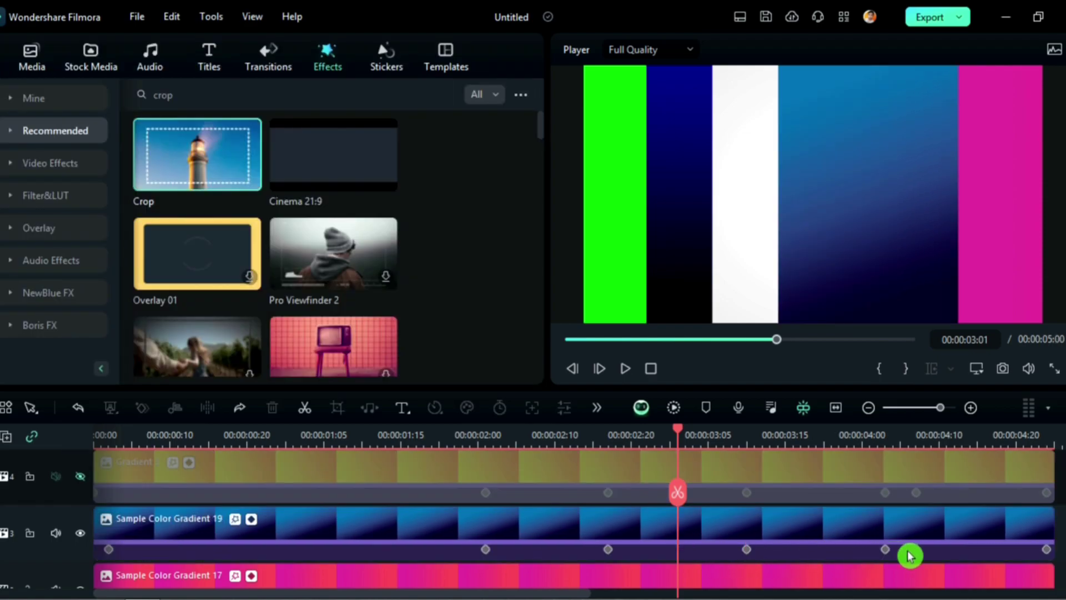
{"action": "left_click_drag", "start_coordinate": [886, 552], "coordinate": [1025, 555]}
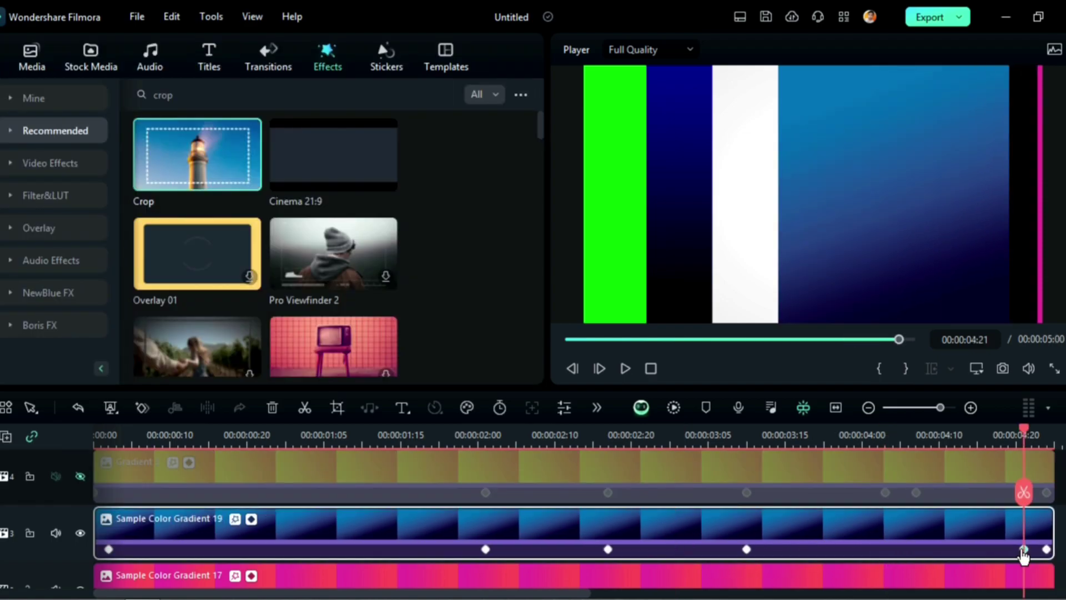
{"action": "key", "text": "ctrl+z"}
- Set Sample Color Gradient 19's X position to 1109 px at 00:00:04:21
{"action": "left_click", "coordinate": [837, 236]}
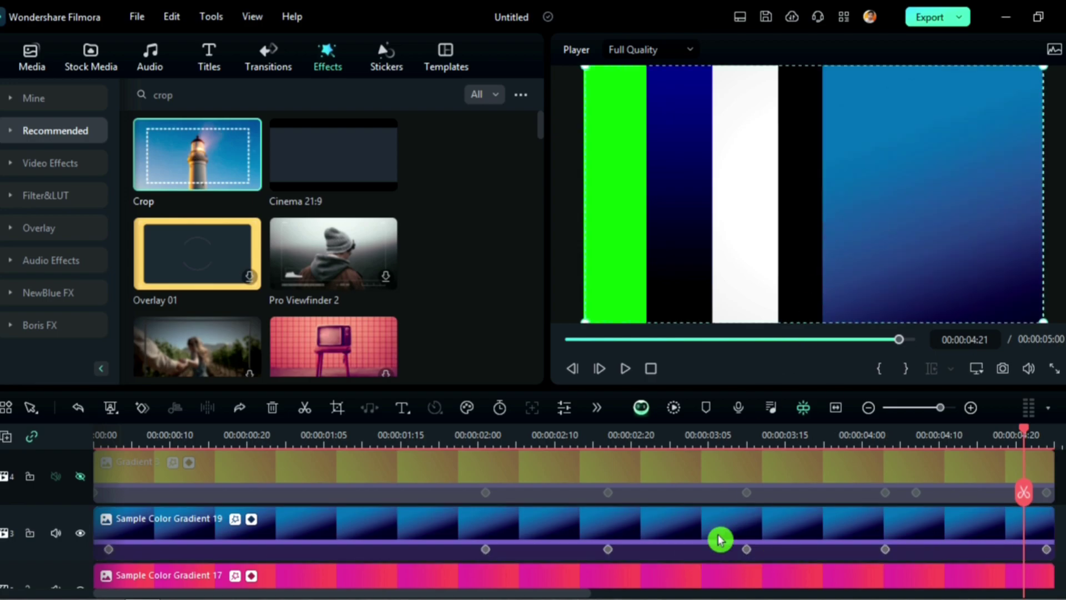
{"action": "double_click", "coordinate": [729, 520]}
{"action": "left_click_drag", "start_coordinate": [44, 260], "coordinate": [87, 261]}
{"action": "left_click", "coordinate": [533, 530]}
{"action": "scroll", "coordinate": [533, 531], "scroll_direction": "up", "scroll_amount": 2}
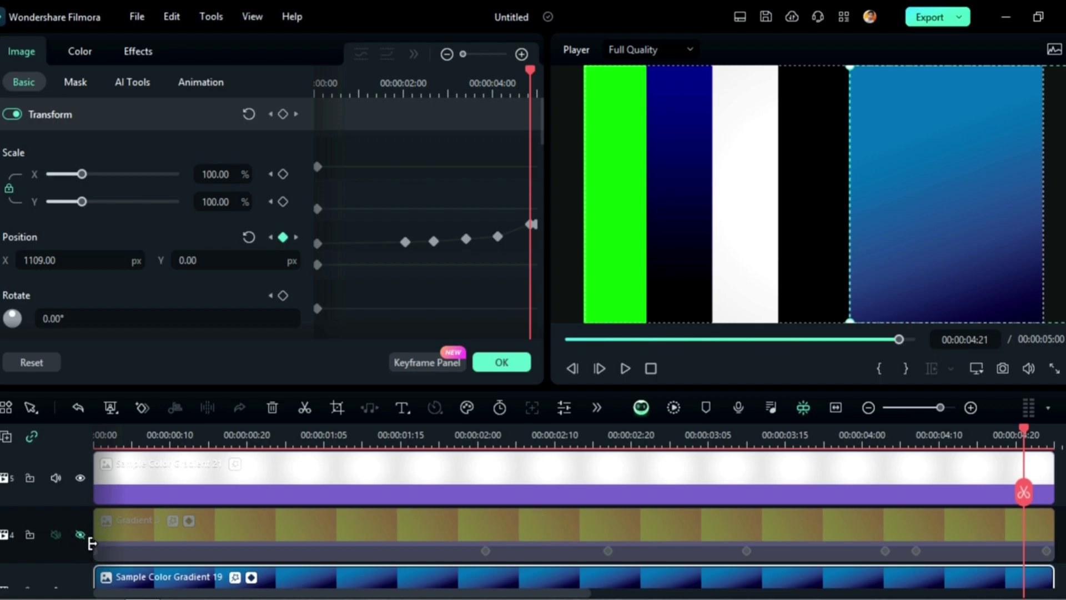
- Show the yellow gradient clip's track again and play back the strip animation from near the start
{"action": "left_click", "coordinate": [89, 537]}
{"action": "key", "text": "space"}
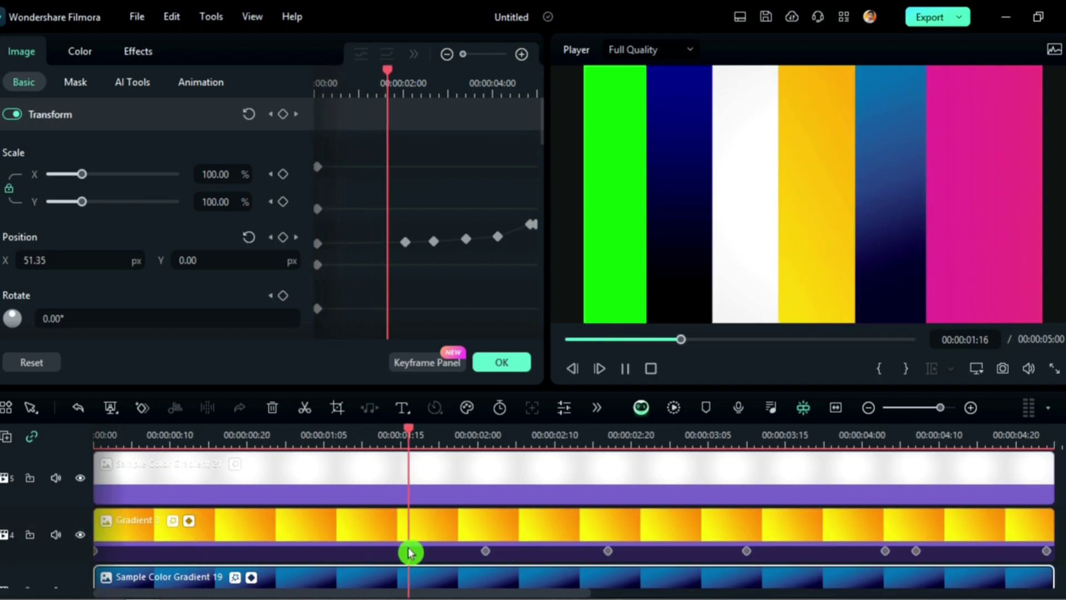
{"action": "left_click", "coordinate": [201, 492]}
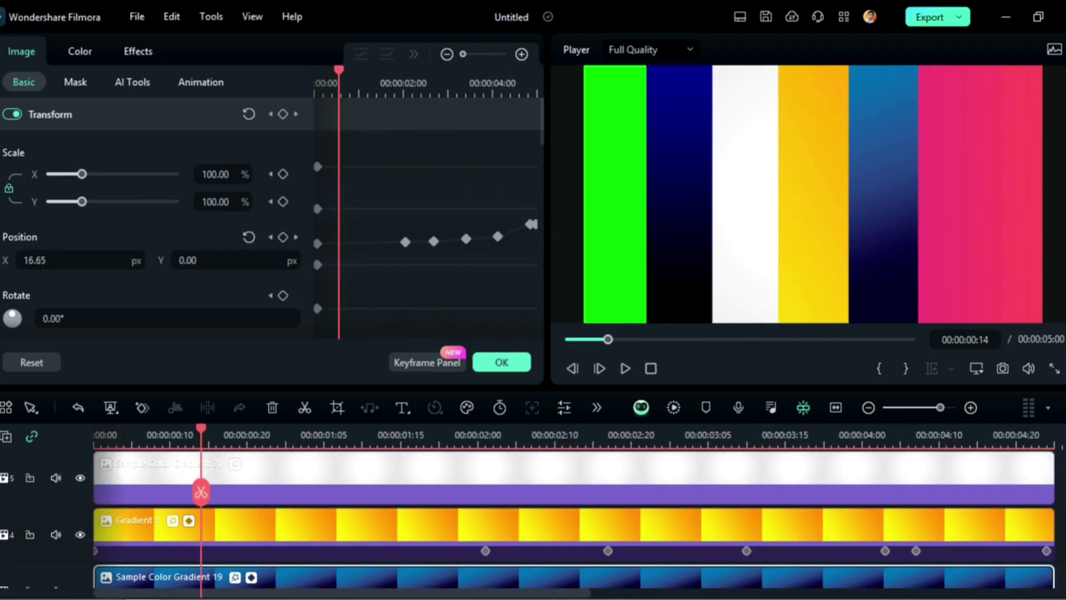
{"action": "key", "text": "space"}
{"action": "key", "text": "space"}
- Keyframe the white gradient clip's transform at about 00:00:02:17 and increase its X position in stages to 440 px at 00:00:04:08
{"action": "left_click_drag", "start_coordinate": [707, 449], "coordinate": [763, 443]}
{"action": "left_click", "coordinate": [514, 490]}
{"action": "left_click", "coordinate": [282, 118]}
{"action": "left_click_drag", "start_coordinate": [90, 260], "coordinate": [145, 260]}
{"action": "left_click_drag", "start_coordinate": [762, 440], "coordinate": [877, 446]}
{"action": "left_click_drag", "start_coordinate": [90, 260], "coordinate": [134, 260]}
{"action": "left_click_drag", "start_coordinate": [877, 436], "coordinate": [925, 449]}
{"action": "left_click_drag", "start_coordinate": [69, 261], "coordinate": [140, 261]}
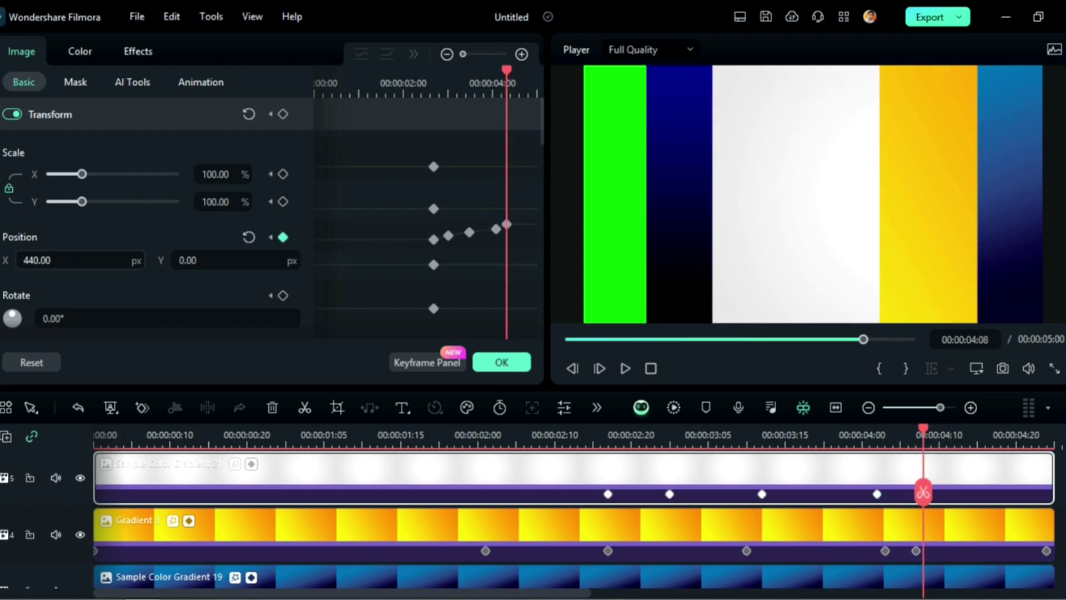
- Set the white gradient clip's X position to 659 px at about 00:00:04:13 and about 815 px at 00:00:04:16
{"action": "mouse_move", "coordinate": [923, 436]}
{"action": "left_mouse_down"}
{"action": "mouse_move", "coordinate": [976, 438]}
{"action": "mouse_move", "coordinate": [962, 436]}
{"action": "left_mouse_up"}
{"action": "left_click_drag", "start_coordinate": [78, 261], "coordinate": [172, 261]}
{"action": "left_click_drag", "start_coordinate": [968, 434], "coordinate": [985, 442]}
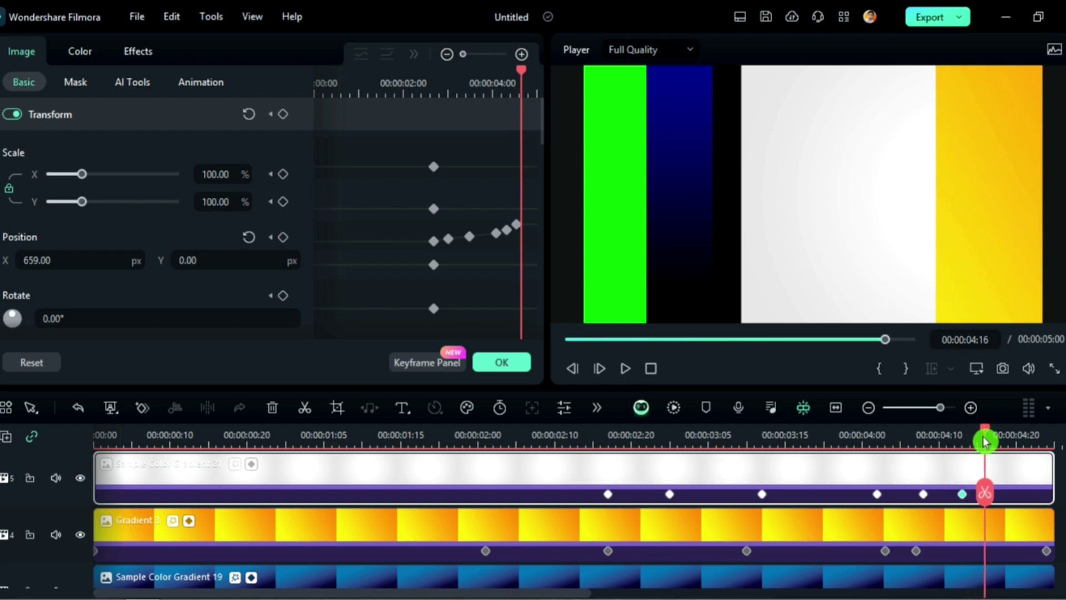
{"action": "left_click_drag", "start_coordinate": [85, 266], "coordinate": [153, 266]}
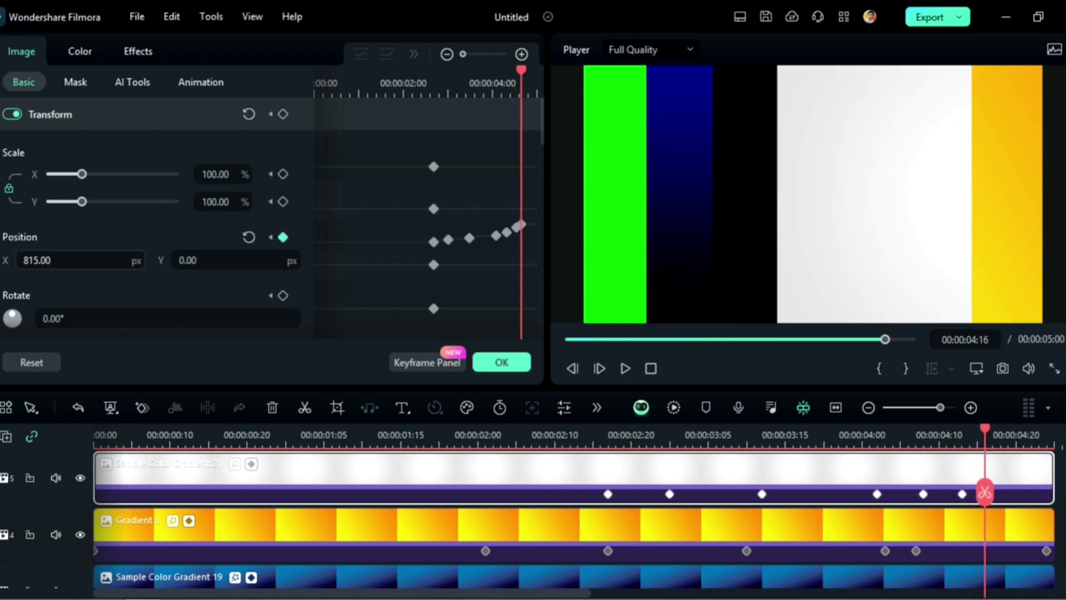
- Keyframe Gradient 4's transform at the clip's start and at 00:00:03:12, with an X position of 129 px at 00:00:03:12
{"action": "scroll", "coordinate": [556, 528], "scroll_direction": "up", "scroll_amount": 2}
{"action": "left_click", "coordinate": [657, 528]}
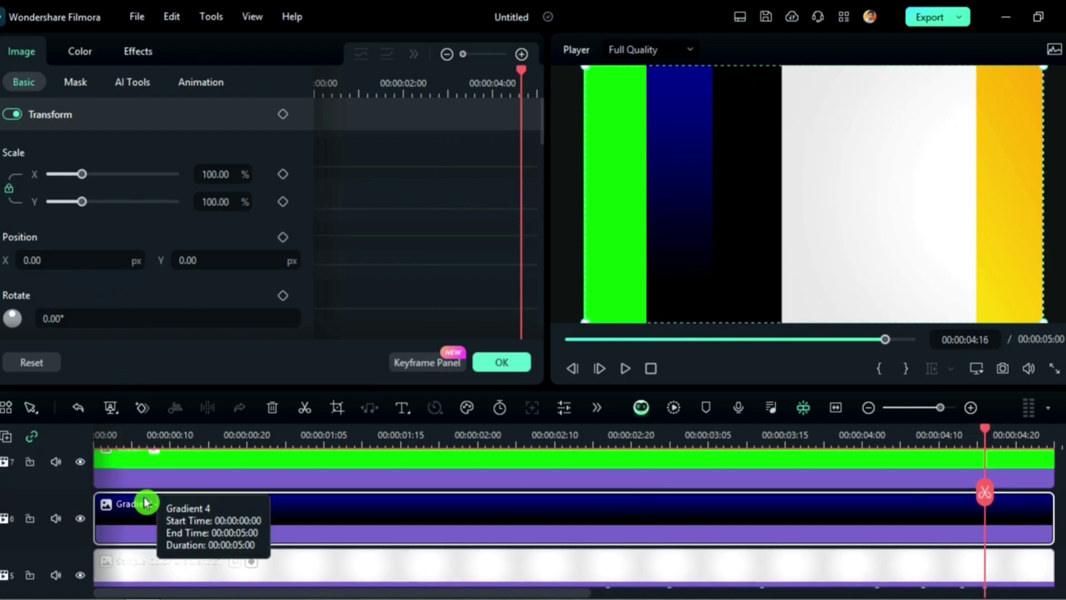
{"action": "left_click", "coordinate": [101, 436]}
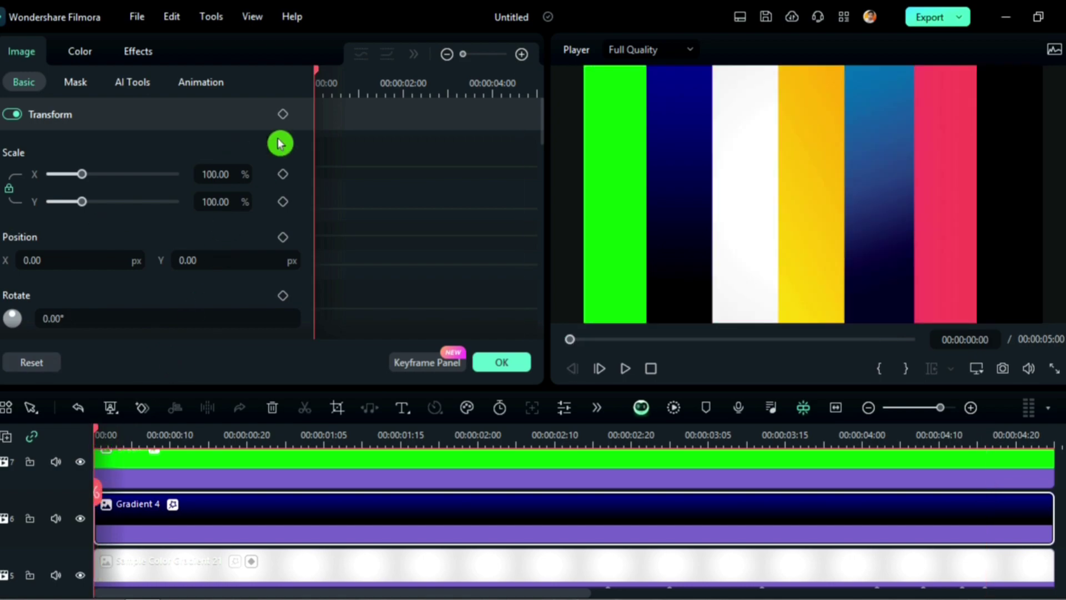
{"action": "left_click", "coordinate": [282, 114]}
{"action": "left_click", "coordinate": [143, 439]}
{"action": "left_click_drag", "start_coordinate": [146, 442], "coordinate": [769, 525]}
{"action": "scroll", "coordinate": [841, 583], "scroll_direction": "down", "scroll_amount": 1}
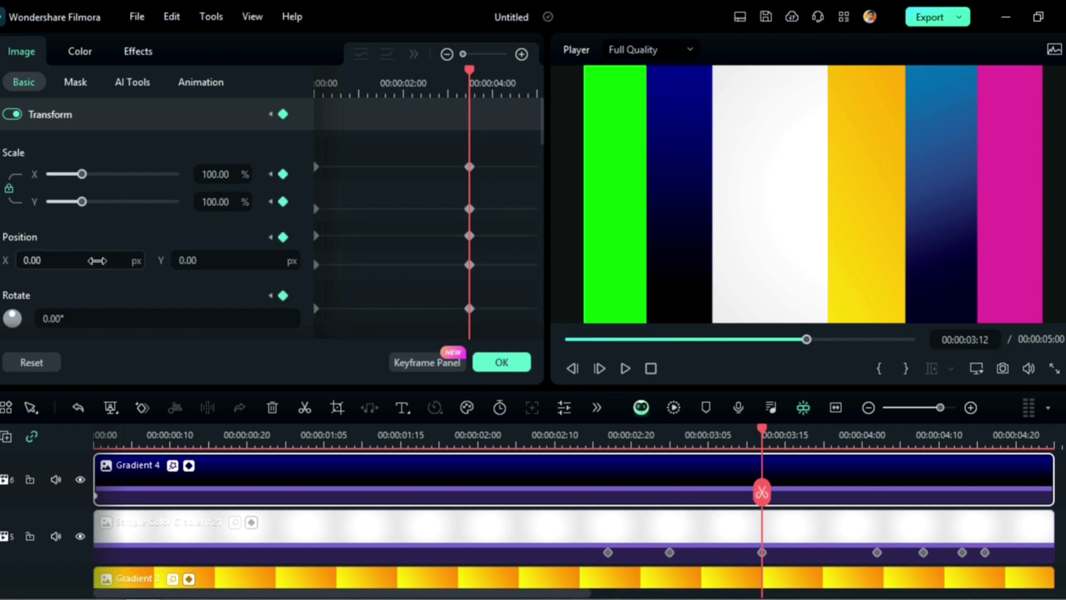
{"action": "left_click_drag", "start_coordinate": [115, 259], "coordinate": [149, 259]}
- Increase Gradient 4's X position with keyframes at 00:00:04:00 and about 00:00:04:08, reaching 494 px at 00:00:04:12
{"action": "left_click_drag", "start_coordinate": [763, 436], "coordinate": [860, 442]}
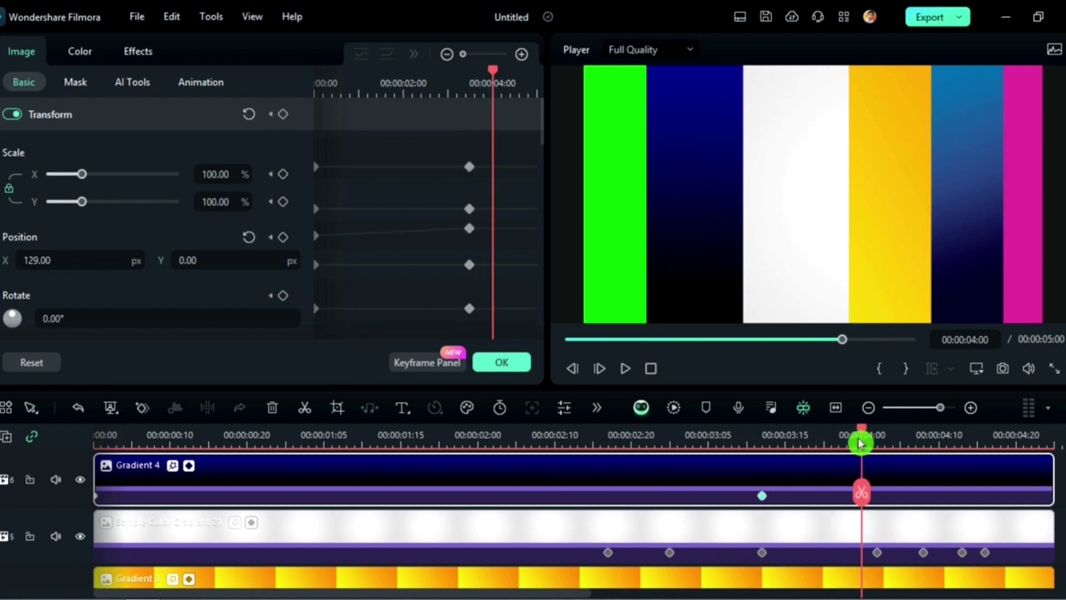
{"action": "left_click_drag", "start_coordinate": [89, 260], "coordinate": [125, 260]}
{"action": "left_click_drag", "start_coordinate": [867, 438], "coordinate": [925, 442]}
{"action": "left_click_drag", "start_coordinate": [69, 261], "coordinate": [137, 261]}
{"action": "left_click_drag", "start_coordinate": [942, 436], "coordinate": [951, 436]}
{"action": "left_click_drag", "start_coordinate": [47, 258], "coordinate": [71, 259]}
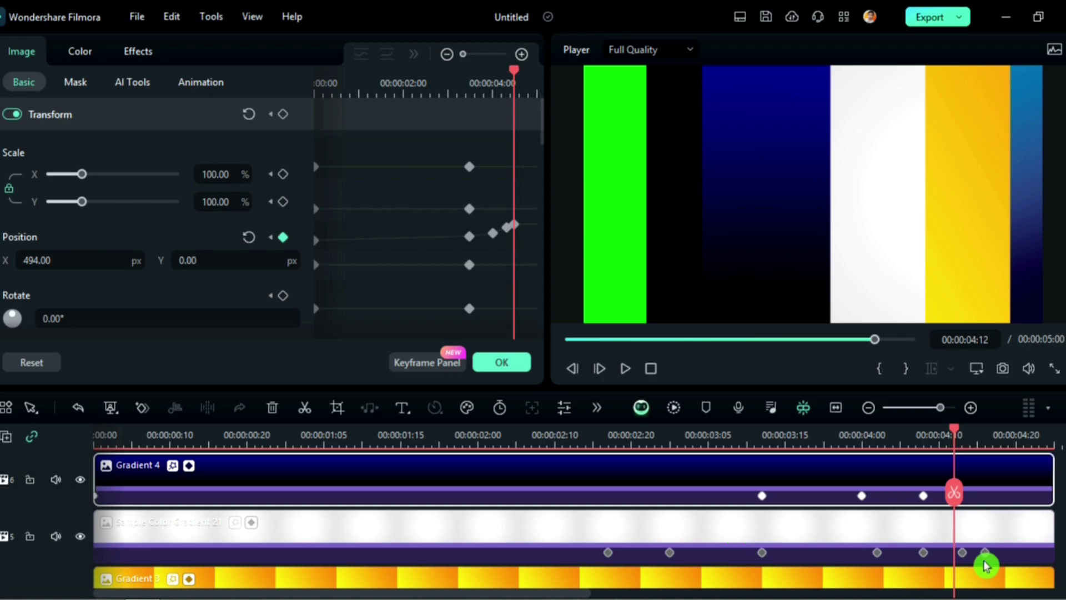
- Set Gradient 4's X position to 705 px at 00:00:04:18 and 811 px at 00:00:04:22
{"action": "left_click_drag", "start_coordinate": [955, 435], "coordinate": [1000, 438]}
{"action": "left_click_drag", "start_coordinate": [71, 262], "coordinate": [139, 262]}
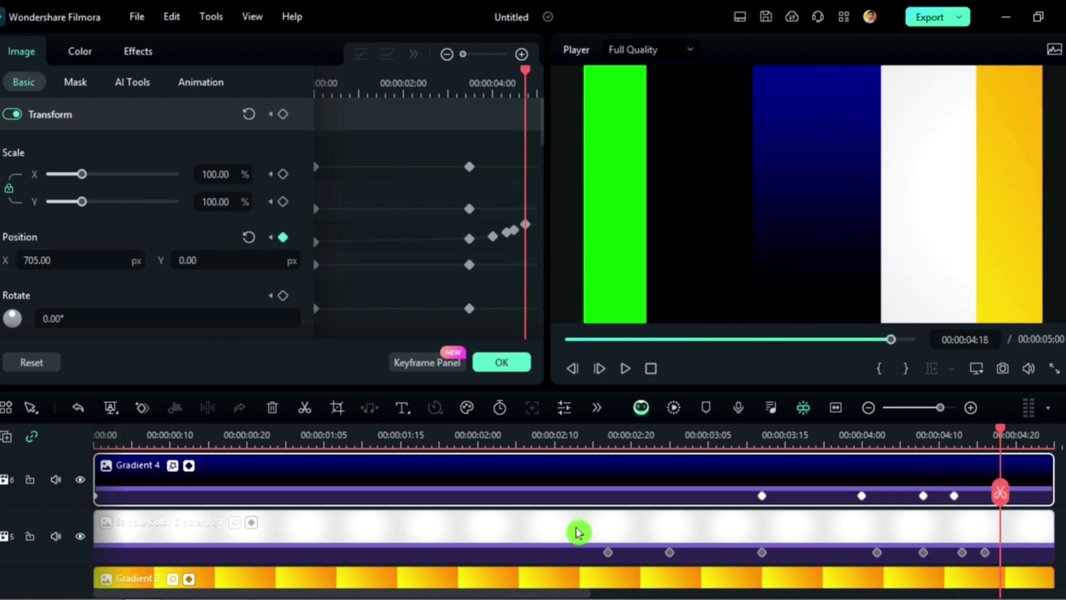
{"action": "left_click_drag", "start_coordinate": [998, 433], "coordinate": [1034, 446]}
{"action": "left_click_drag", "start_coordinate": [71, 261], "coordinate": [102, 261]}
- Add X position keyframes to the white gradient clip at about 00:00:04:19 and at 00:00:04:23, using 1935 px for the last one
{"action": "left_click", "coordinate": [991, 558]}
{"action": "left_click_drag", "start_coordinate": [1031, 436], "coordinate": [1009, 528]}
{"action": "left_click_drag", "start_coordinate": [1009, 444], "coordinate": [1039, 441]}
{"action": "left_click_drag", "start_coordinate": [98, 260], "coordinate": [148, 260]}
{"action": "scroll", "coordinate": [939, 566], "scroll_direction": "up", "scroll_amount": 1}
{"action": "left_click", "coordinate": [967, 511]}
{"action": "scroll", "coordinate": [988, 550], "scroll_direction": "down", "scroll_amount": 1}
{"action": "left_click", "coordinate": [989, 551]}
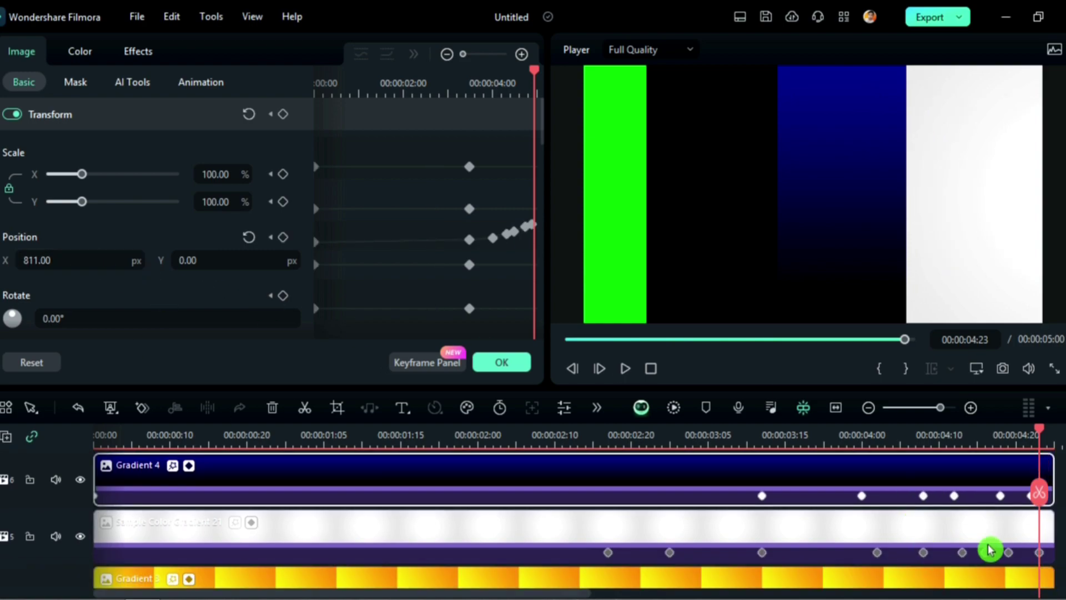
{"action": "left_click_drag", "start_coordinate": [84, 261], "coordinate": [325, 261]}
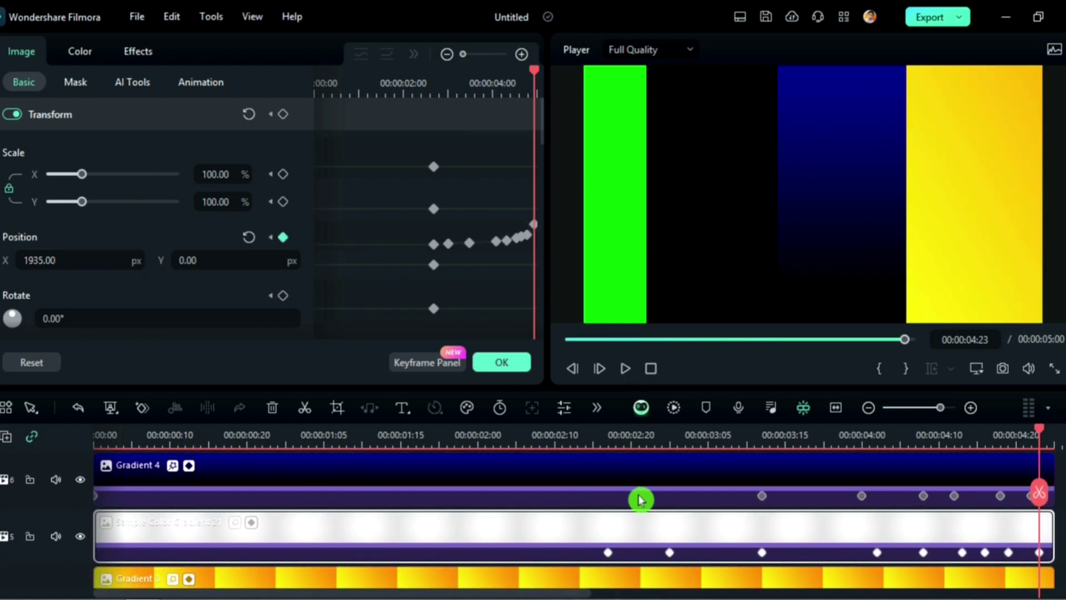
- Try shifting the Green clip's X position to 499 px without keyframes, and undo the move
{"action": "scroll", "coordinate": [794, 522], "scroll_direction": "up", "scroll_amount": 1}
{"action": "left_click", "coordinate": [809, 525]}
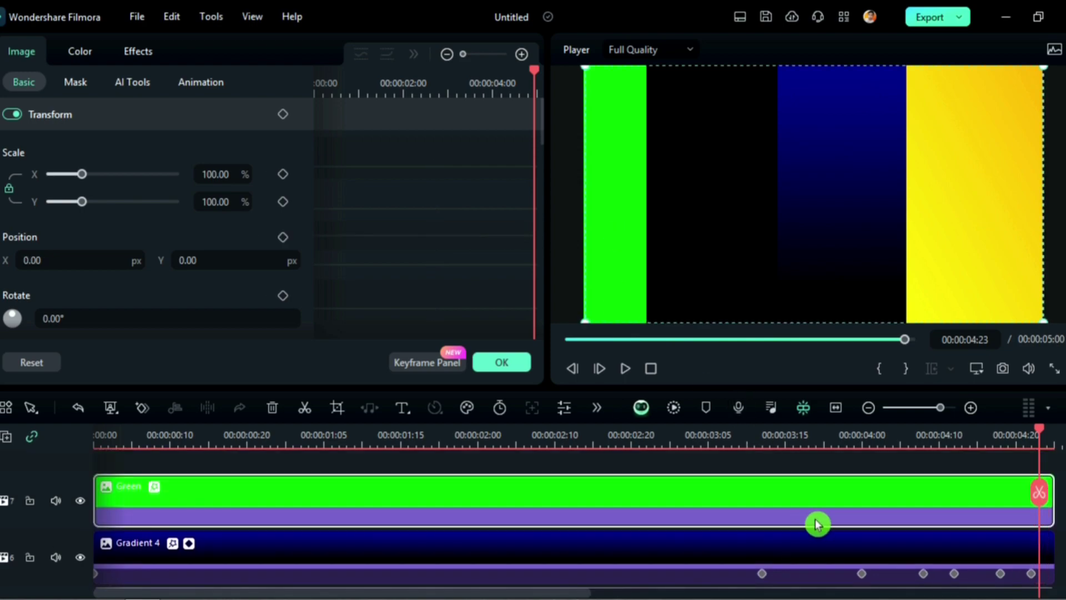
{"action": "left_click_drag", "start_coordinate": [54, 261], "coordinate": [72, 261]}
{"action": "left_click_drag", "start_coordinate": [37, 261], "coordinate": [61, 261]}
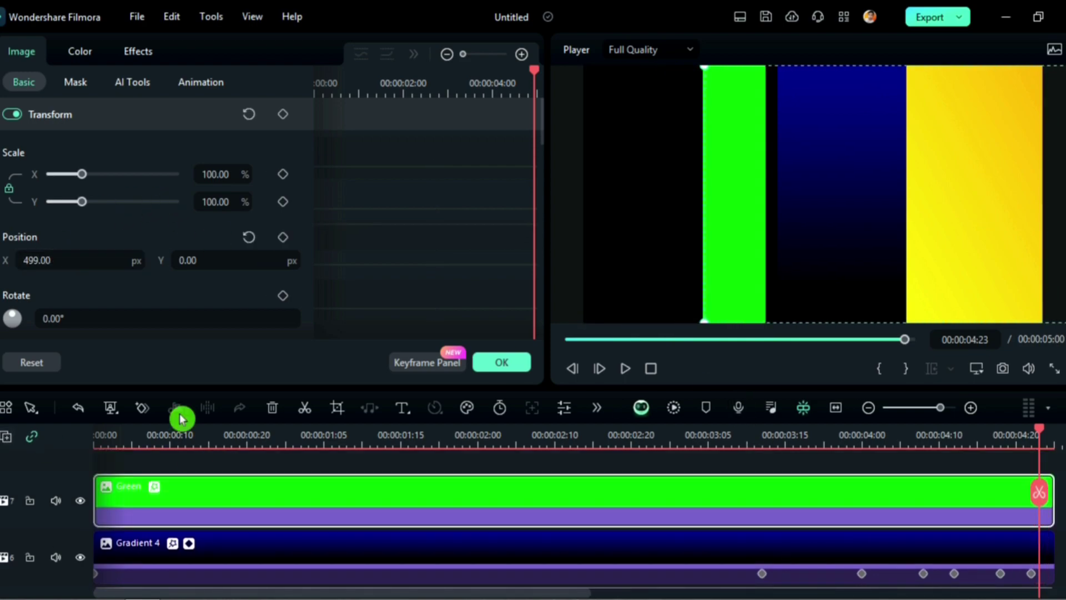
{"action": "key", "text": "ctrl+z"}
- Keyframe the Green clip's transform near its start and set its X position to 132 px at 00:00:04:09
{"action": "left_click_drag", "start_coordinate": [130, 445], "coordinate": [933, 463]}
{"action": "left_click", "coordinate": [283, 116]}
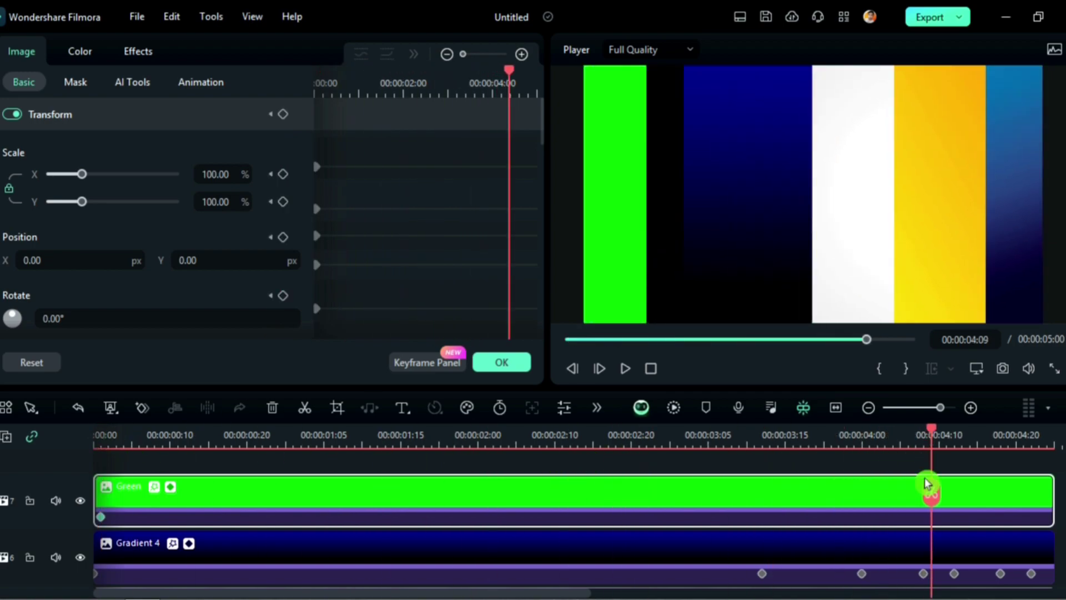
{"action": "left_click_drag", "start_coordinate": [64, 259], "coordinate": [331, 326]}
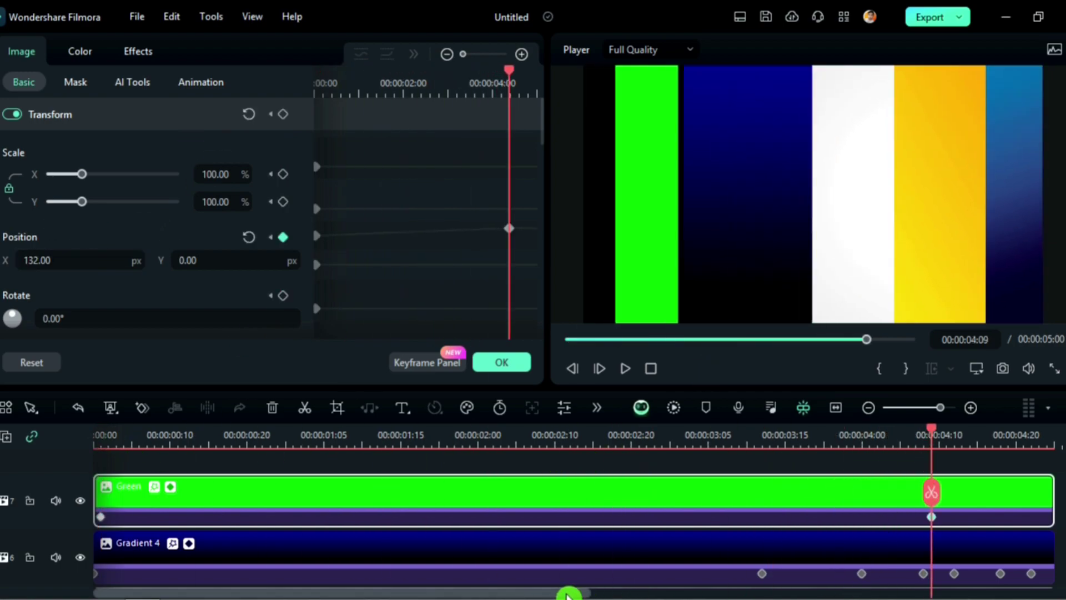
- Move the Green strip farther across with X position keyframes at 00:00:04:15, 00:00:04:21 and 00:00:04:22, ending at about 532 px
{"action": "left_click_drag", "start_coordinate": [569, 592], "coordinate": [677, 593]}
{"action": "left_click_drag", "start_coordinate": [723, 436], "coordinate": [764, 448]}
{"action": "left_click_drag", "start_coordinate": [77, 260], "coordinate": [651, 500]}
{"action": "left_click", "coordinate": [804, 438]}
{"action": "left_click_drag", "start_coordinate": [79, 263], "coordinate": [485, 463]}
{"action": "left_click", "coordinate": [814, 439]}
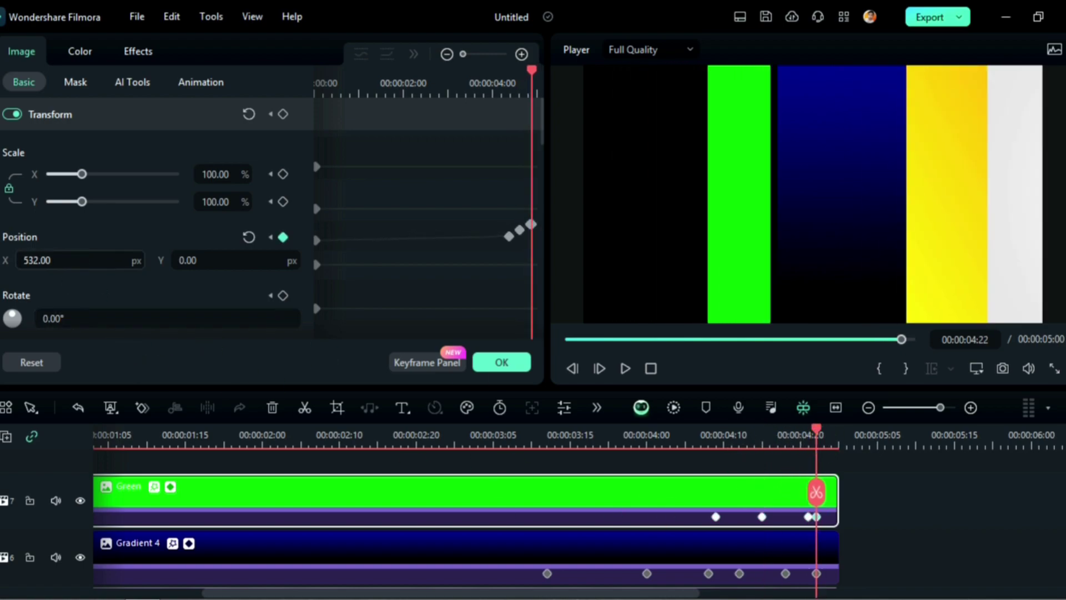
- Increase the yellow Gradient 3 clip's X position at 00:00:04:23 with a new keyframe
{"action": "scroll", "coordinate": [666, 503], "scroll_direction": "down", "scroll_amount": 1}
{"action": "left_click", "coordinate": [792, 511]}
{"action": "left_click_drag", "start_coordinate": [415, 593], "coordinate": [531, 594]}
{"action": "left_click_drag", "start_coordinate": [577, 437], "coordinate": [886, 437]}
{"action": "left_click_drag", "start_coordinate": [835, 595], "coordinate": [884, 594]}
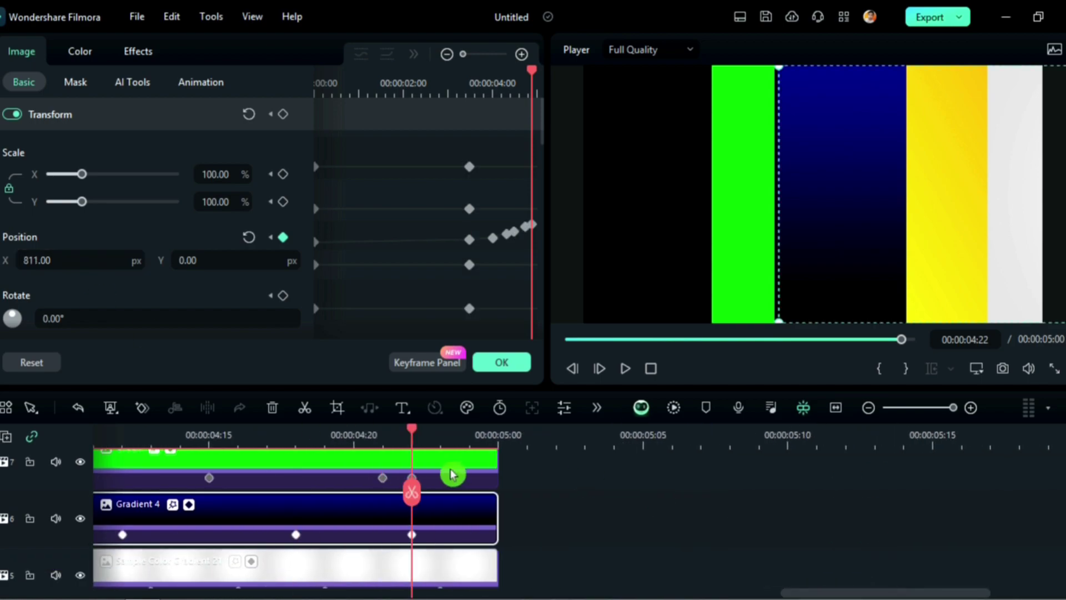
{"action": "left_click", "coordinate": [431, 437]}
{"action": "scroll", "coordinate": [458, 500], "scroll_direction": "down", "scroll_amount": 2}
{"action": "left_click", "coordinate": [465, 541]}
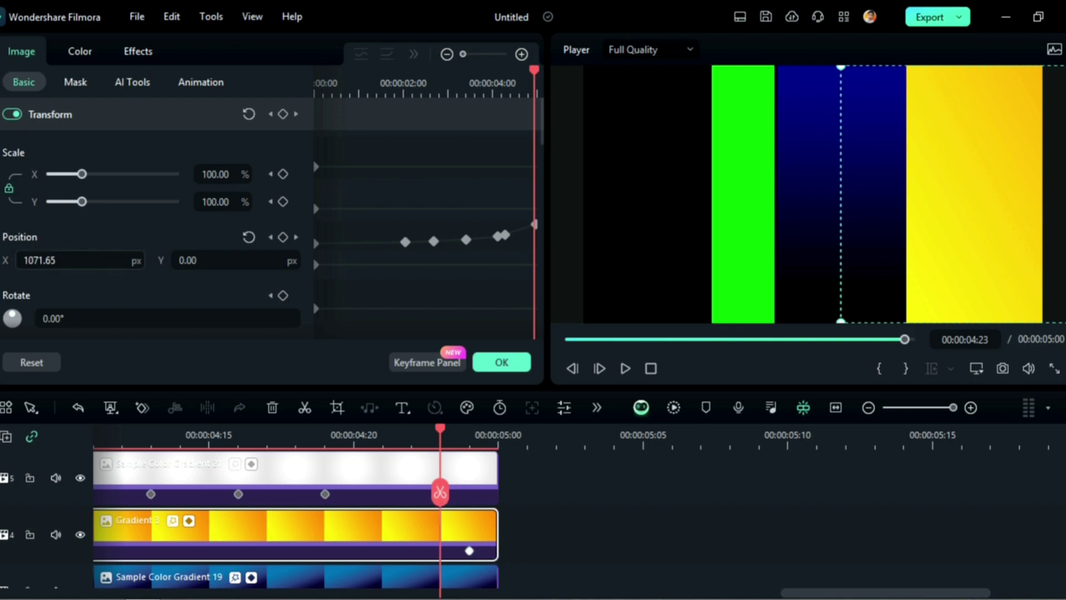
{"action": "left_click_drag", "start_coordinate": [39, 260], "coordinate": [168, 260]}
- Set the yellow Gradient 3 clip's X position to 3631 px at 00:00:05:00
{"action": "scroll", "coordinate": [566, 534], "scroll_direction": "down", "scroll_amount": 2}
{"action": "left_click", "coordinate": [425, 524]}
{"action": "left_click_drag", "start_coordinate": [451, 438], "coordinate": [500, 439]}
{"action": "scroll", "coordinate": [469, 533], "scroll_direction": "up", "scroll_amount": 2}
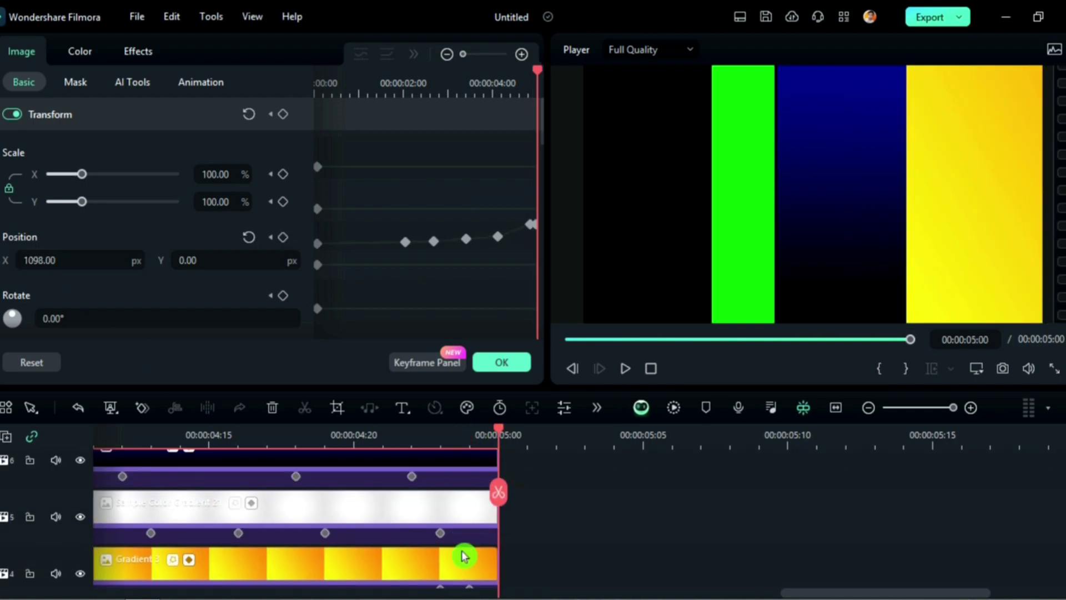
{"action": "left_click", "coordinate": [464, 563]}
{"action": "key", "text": "Home"}
{"action": "left_click_drag", "start_coordinate": [233, 598], "coordinate": [895, 598]}
{"action": "left_click", "coordinate": [585, 437]}
{"action": "scroll", "coordinate": [592, 486], "scroll_direction": "down", "scroll_amount": 2}
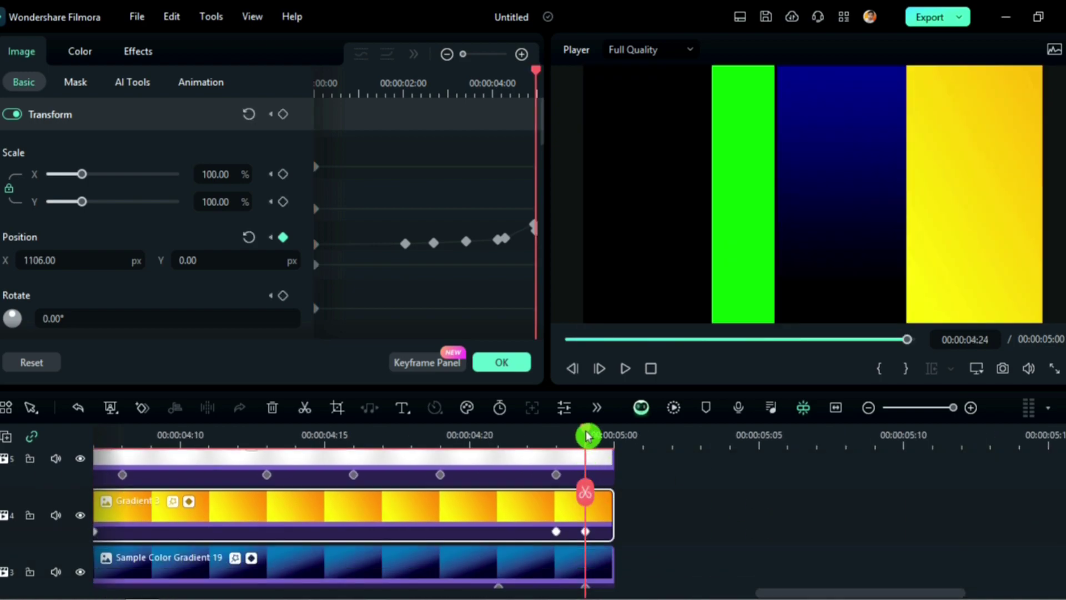
{"action": "left_click_drag", "start_coordinate": [586, 432], "coordinate": [610, 437]}
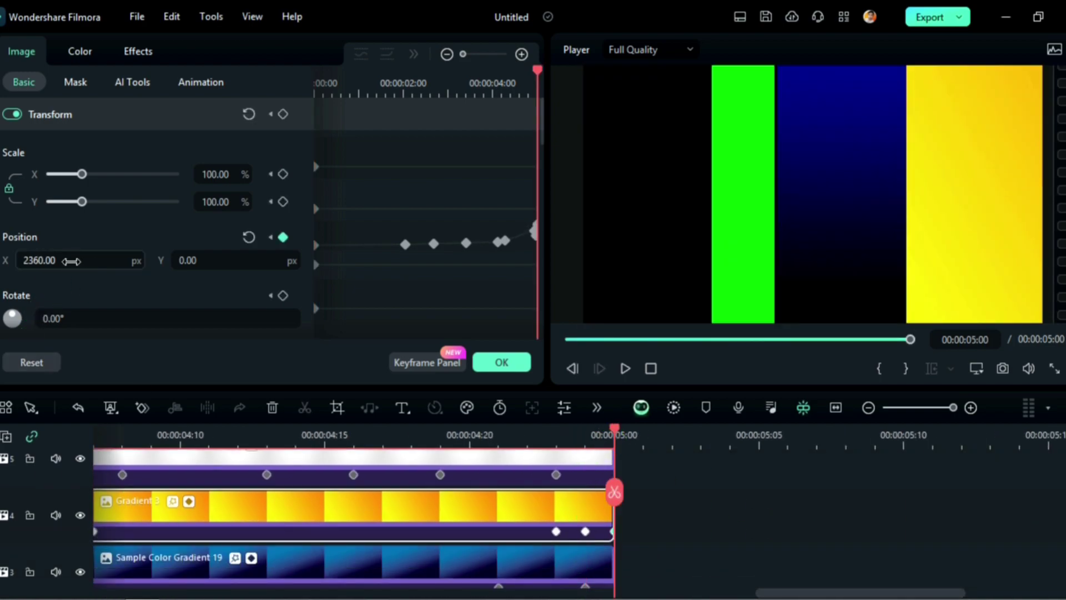
{"action": "left_click", "coordinate": [564, 528]}
{"action": "left_click_drag", "start_coordinate": [217, 595], "coordinate": [904, 597]}
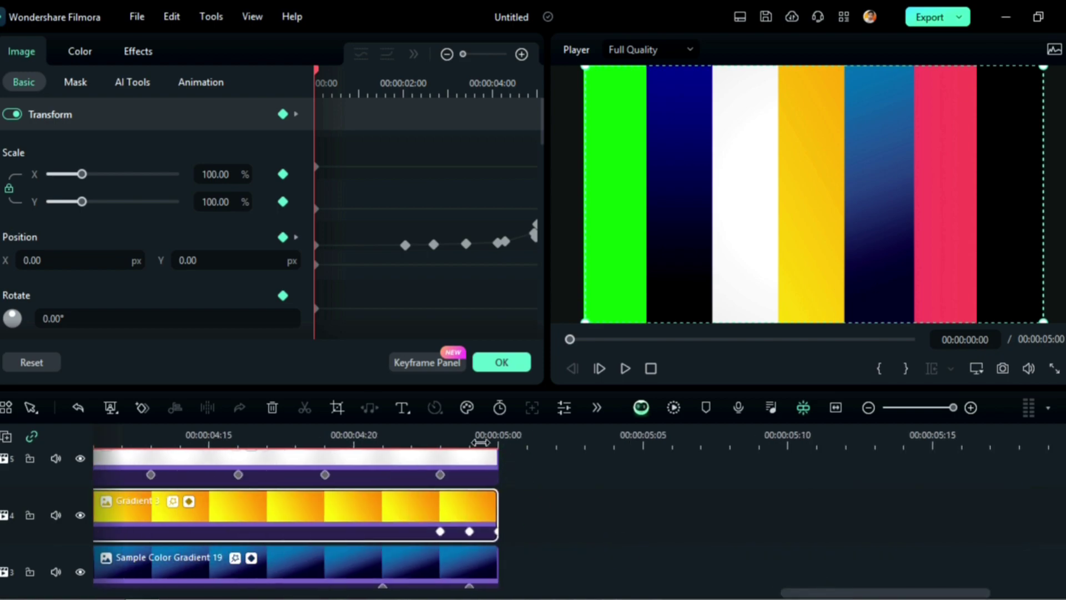
{"action": "left_click", "coordinate": [479, 440]}
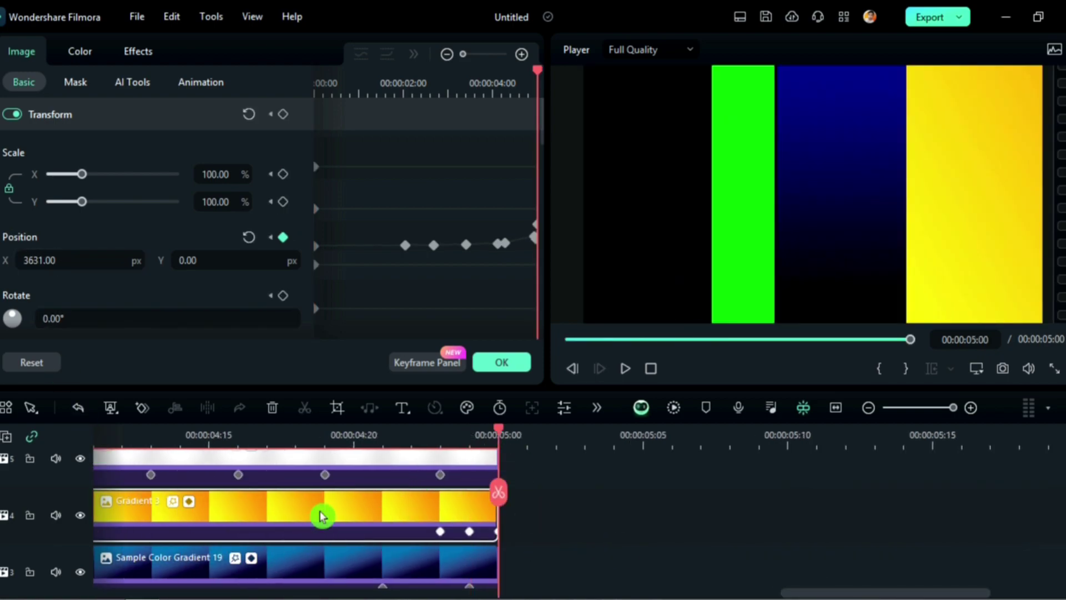
- Increase Sample Color Gradient 19's X position at its 00:00:04:24 keyframe
{"action": "key", "text": "Home"}
{"action": "left_click_drag", "start_coordinate": [286, 594], "coordinate": [885, 595]}
{"action": "mouse_move", "coordinate": [761, 443]}
{"action": "left_mouse_down"}
{"action": "mouse_move", "coordinate": [776, 441]}
{"action": "mouse_move", "coordinate": [759, 439]}
{"action": "left_mouse_up"}
{"action": "left_click", "coordinate": [268, 483]}
{"action": "scroll", "coordinate": [445, 511], "scroll_direction": "down", "scroll_amount": 1}
{"action": "left_click", "coordinate": [607, 532]}
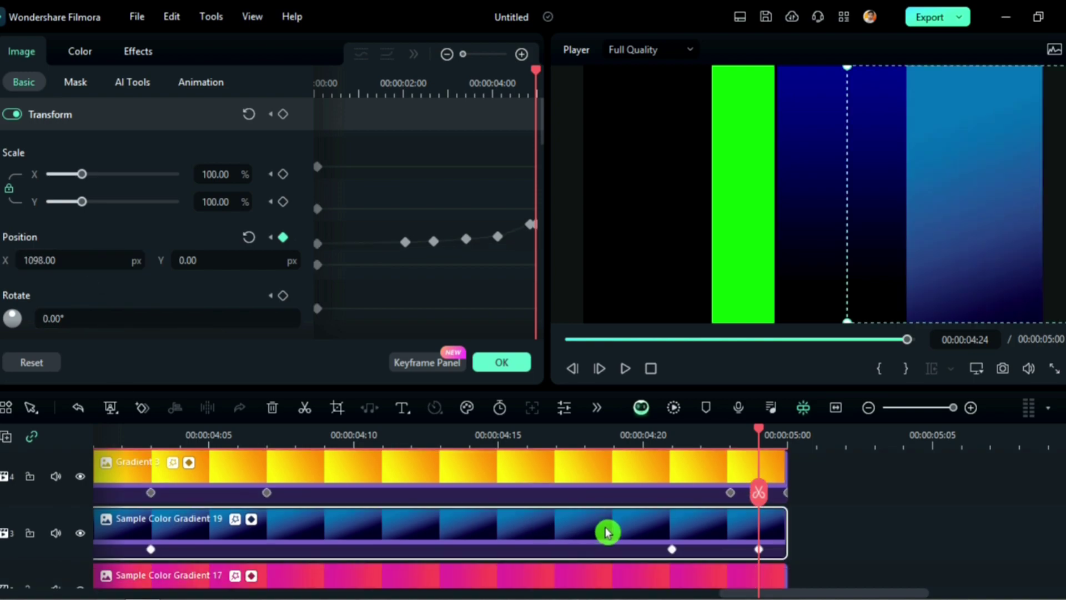
{"action": "mouse_move", "coordinate": [83, 259]}
{"action": "left_mouse_down"}
{"action": "mouse_move", "coordinate": [145, 259]}
{"action": "mouse_move", "coordinate": [78, 260]}
{"action": "mouse_move", "coordinate": [91, 261]}
{"action": "left_mouse_up"}
- Push the remaining lower gradient strip out of the frame by increasing its X position at the clip's end
{"action": "scroll", "coordinate": [733, 564], "scroll_direction": "up", "scroll_amount": 3}
{"action": "left_click", "coordinate": [725, 525]}
{"action": "scroll", "coordinate": [625, 498], "scroll_direction": "up", "scroll_amount": 1}
{"action": "left_click", "coordinate": [661, 497]}
{"action": "scroll", "coordinate": [726, 537], "scroll_direction": "down", "scroll_amount": 3}
{"action": "left_click", "coordinate": [738, 543]}
{"action": "left_click_drag", "start_coordinate": [769, 440], "coordinate": [772, 439]}
{"action": "scroll", "coordinate": [625, 535], "scroll_direction": "right", "scroll_amount": 2}
{"action": "left_click_drag", "start_coordinate": [74, 261], "coordinate": [108, 259]}
- Slide the Gradient 4 and Green strips out of the frame with keyframes at 00:00:04:24, using 2062 px X position for Green
{"action": "scroll", "coordinate": [505, 578], "scroll_direction": "up", "scroll_amount": 3}
{"action": "left_click", "coordinate": [552, 561]}
{"action": "scroll", "coordinate": [645, 551], "scroll_direction": "up", "scroll_amount": 1}
{"action": "left_click", "coordinate": [645, 536]}
{"action": "scroll", "coordinate": [251, 522], "scroll_direction": "down", "scroll_amount": 2}
{"action": "left_click", "coordinate": [250, 507]}
{"action": "scroll", "coordinate": [599, 520], "scroll_direction": "up", "scroll_amount": 1}
{"action": "left_click", "coordinate": [574, 495]}
- Render the timeline preview and play back the finished strip animation
{"action": "left_click", "coordinate": [439, 438]}
{"action": "left_click", "coordinate": [837, 413]}
{"action": "left_click", "coordinate": [619, 373]}
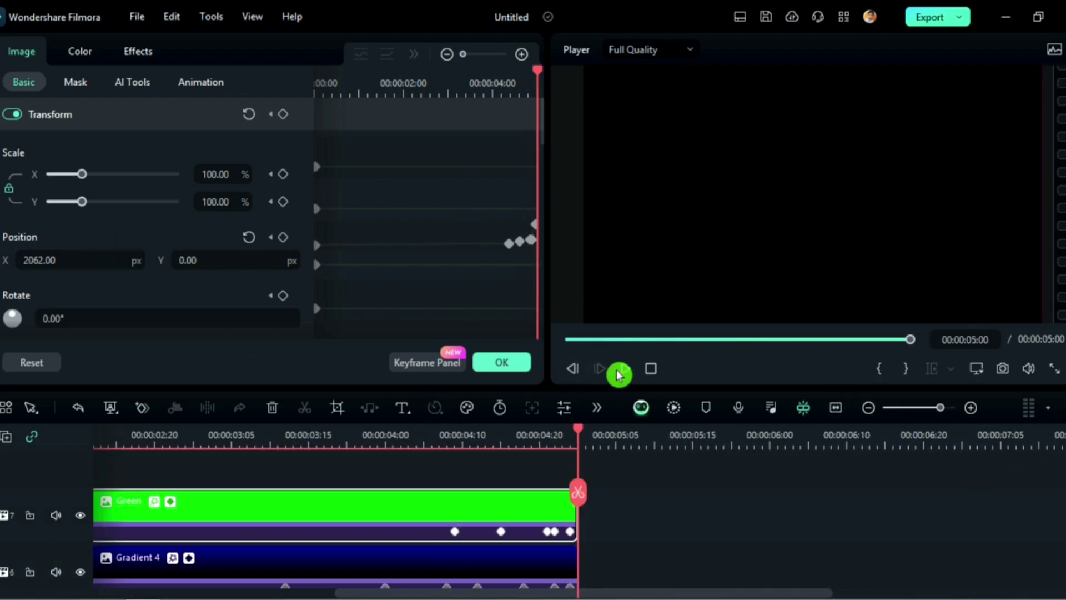
{"action": "left_click", "coordinate": [641, 410]}
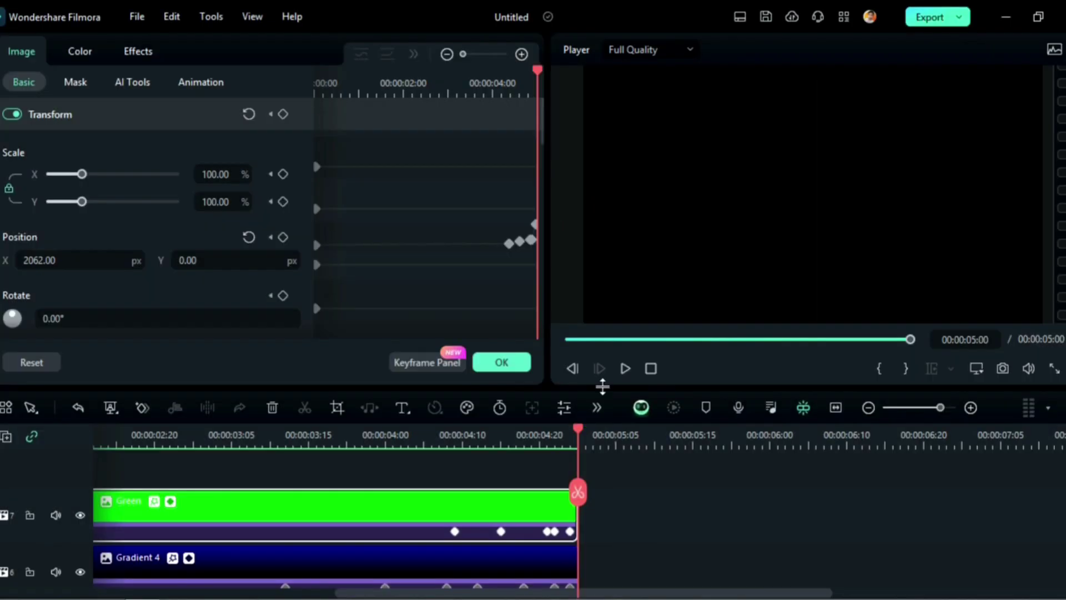
{"action": "left_click", "coordinate": [631, 371]}
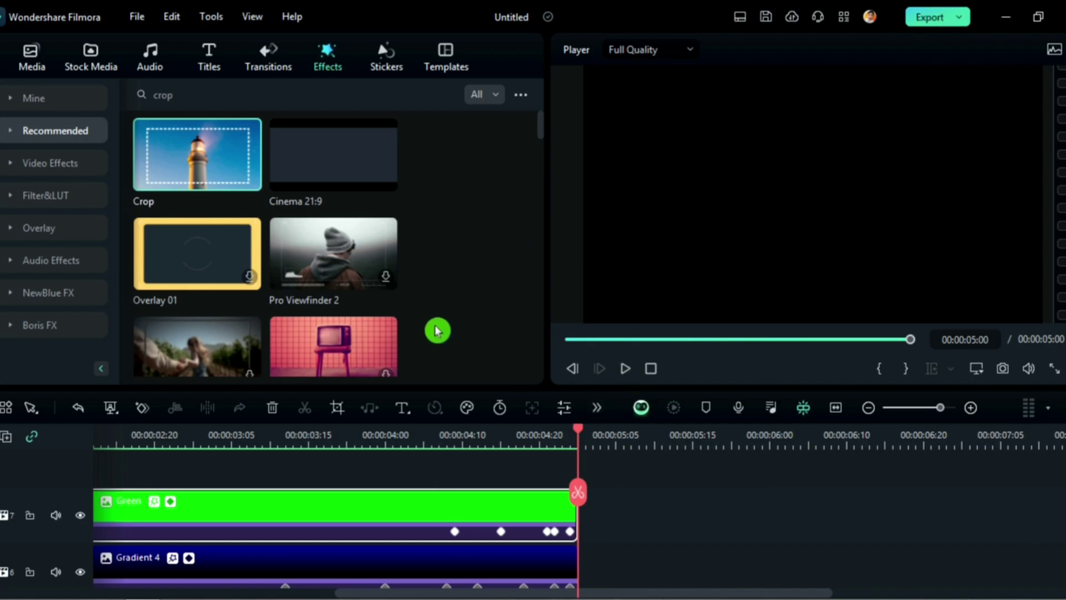
- Export the animation as an MP4 named 1 at 1920x1080 and 25 fps, and close the export window
{"action": "key", "text": "ctrl+e"}
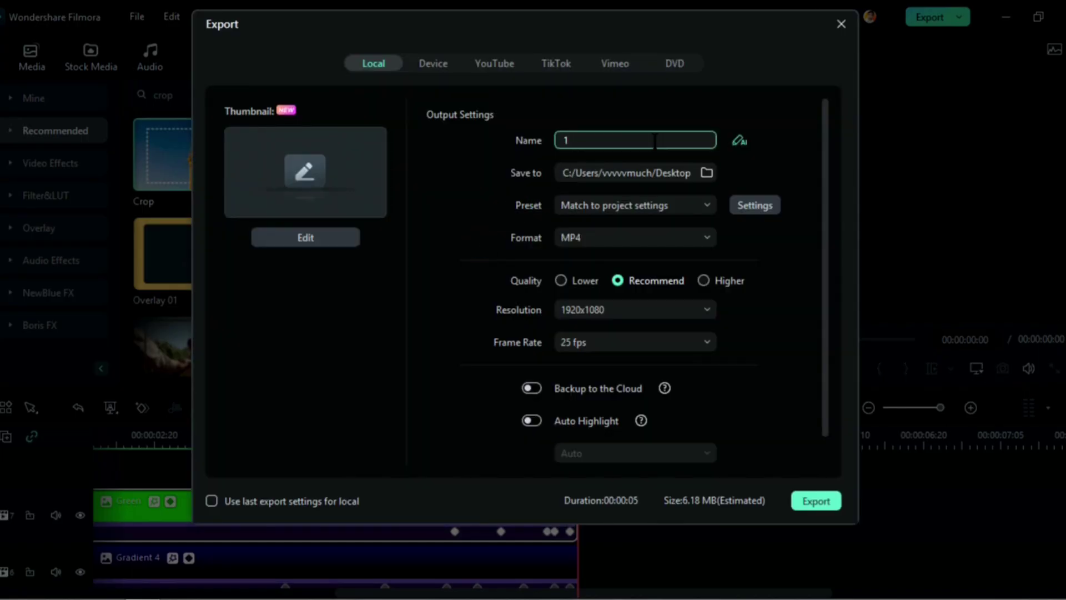
{"action": "left_click", "coordinate": [833, 507]}
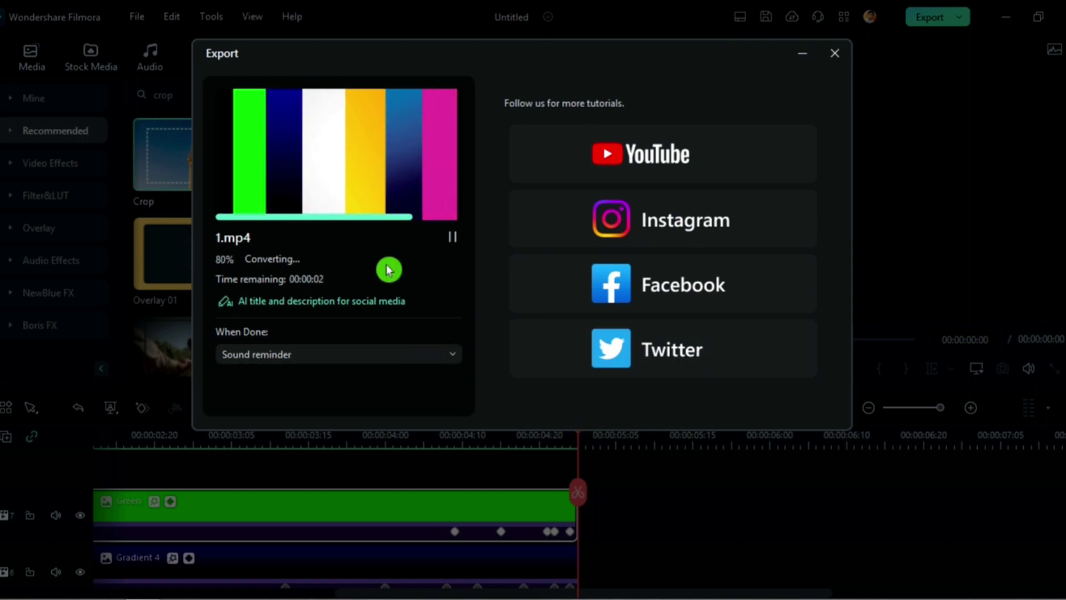
{"action": "left_click", "coordinate": [835, 53]}
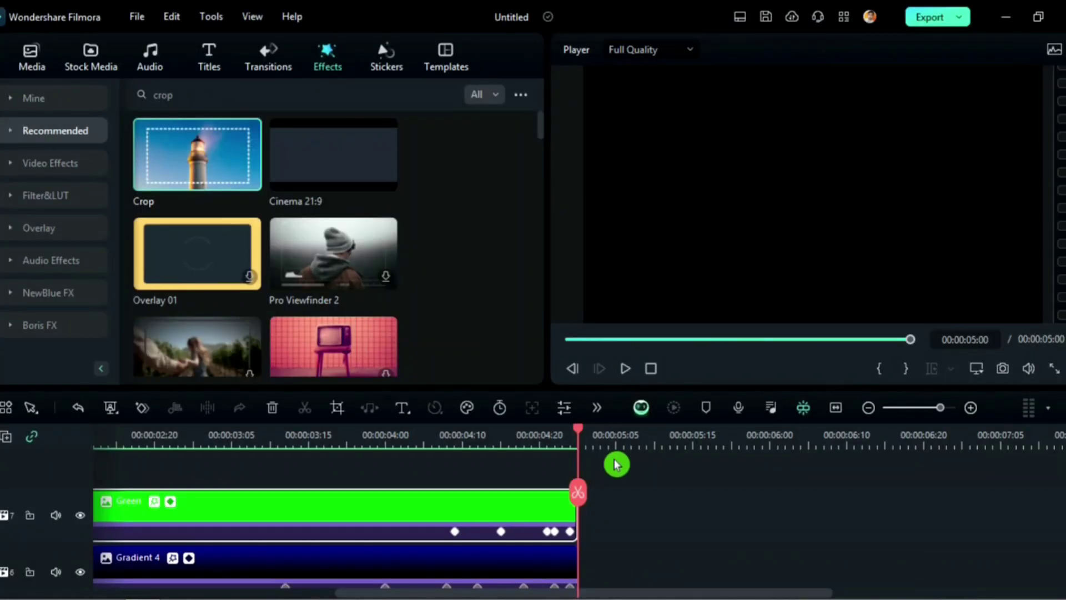
- Delete all the colour clips from the timeline
{"action": "scroll", "coordinate": [630, 560], "scroll_direction": "down", "scroll_amount": 3}
{"action": "left_click", "coordinate": [472, 535]}
{"action": "key", "text": "ctrl+a"}
{"action": "key", "text": "Delete"}
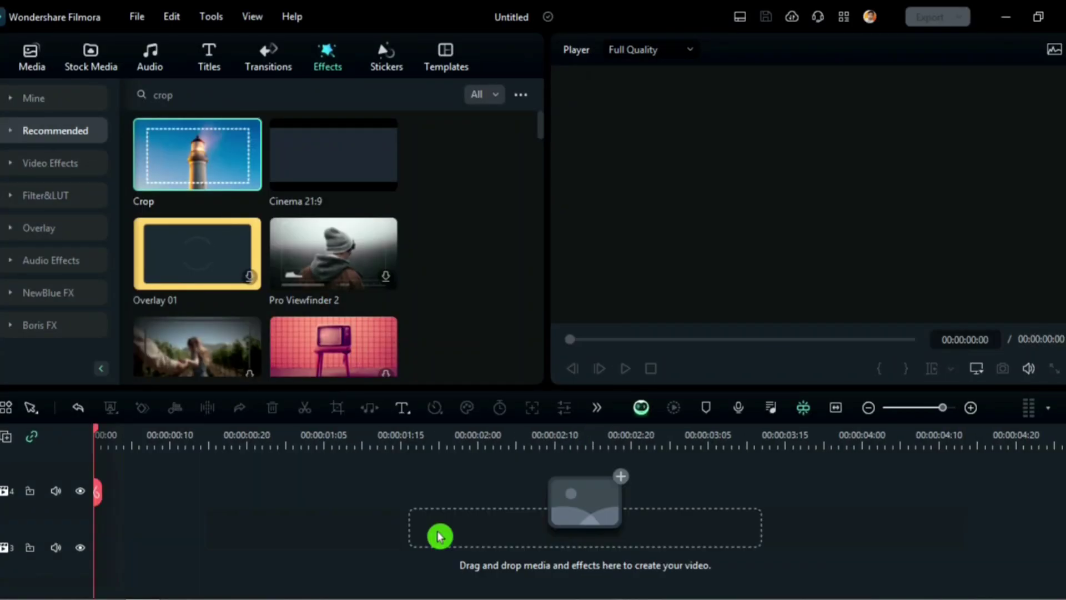
- Browse the stock media library categories for a background video clip
{"action": "left_click", "coordinate": [86, 57]}
{"action": "left_click", "coordinate": [38, 104]}
{"action": "left_click", "coordinate": [61, 132]}
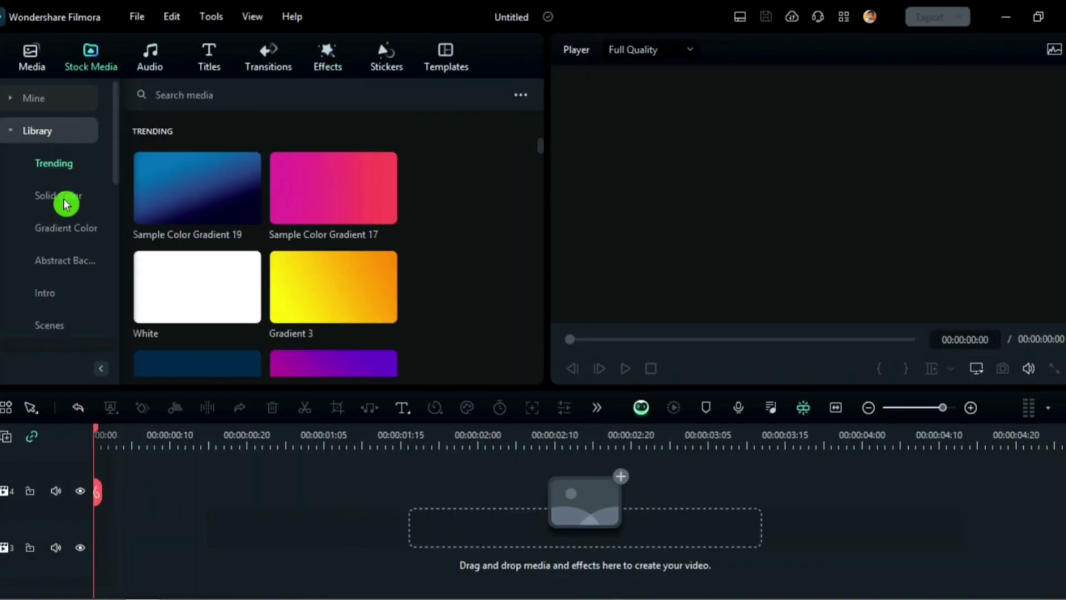
{"action": "left_click", "coordinate": [60, 165]}
{"action": "scroll", "coordinate": [354, 252], "scroll_direction": "down", "scroll_amount": 3}
{"action": "left_click", "coordinate": [354, 254]}
{"action": "scroll", "coordinate": [248, 251], "scroll_direction": "down", "scroll_amount": 2}
{"action": "left_click", "coordinate": [249, 238]}
{"action": "left_click", "coordinate": [249, 321]}
- Place the sunset landscape clip at the start of the empty timeline and open its transform settings
{"action": "left_click_drag", "start_coordinate": [360, 216], "coordinate": [105, 498]}
{"action": "left_click", "coordinate": [431, 338]}
{"action": "left_click_drag", "start_coordinate": [389, 449], "coordinate": [222, 450]}
{"action": "double_click", "coordinate": [214, 489]}
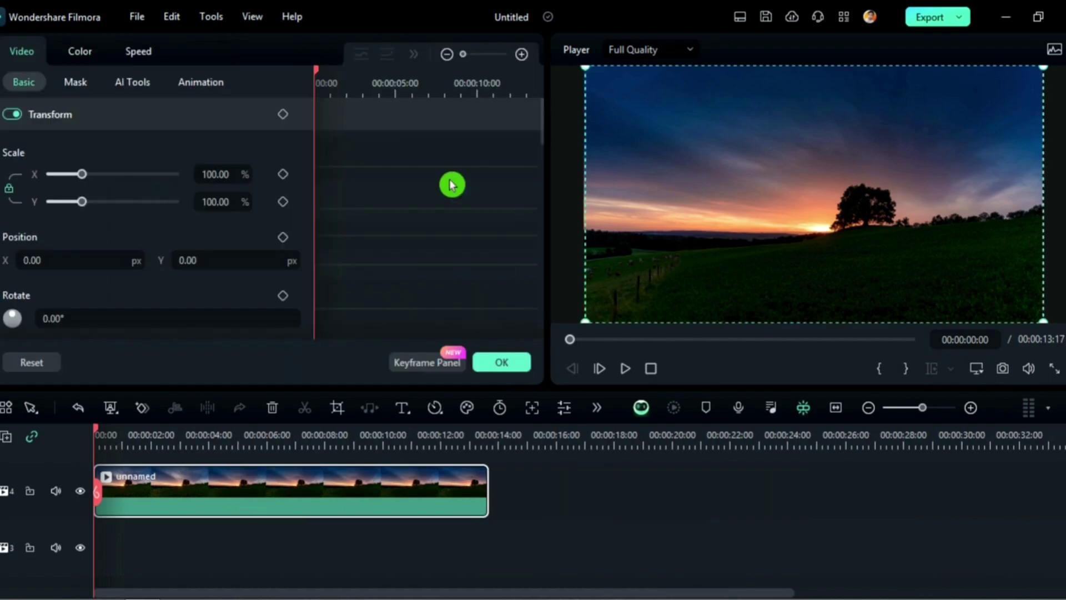
- Speed up the sunset landscape clip to 2.40x
{"action": "left_click", "coordinate": [142, 53]}
{"action": "left_click_drag", "start_coordinate": [116, 130], "coordinate": [183, 131]}
{"action": "left_click", "coordinate": [149, 132]}
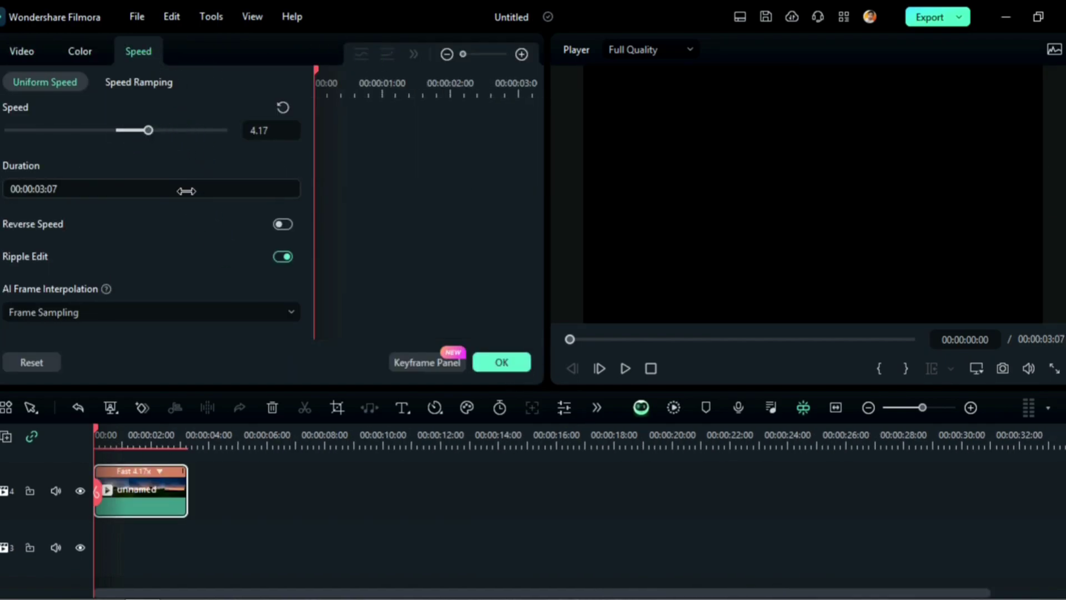
{"action": "left_click", "coordinate": [137, 132]}
{"action": "left_click", "coordinate": [491, 364]}
- Place the night lake landscape clip directly after the sunset clip and set its speed to 2.57x
{"action": "left_click_drag", "start_coordinate": [208, 225], "coordinate": [265, 503]}
{"action": "double_click", "coordinate": [295, 491]}
{"action": "left_click", "coordinate": [155, 139]}
{"action": "left_click_drag", "start_coordinate": [139, 132], "coordinate": [137, 131]}
{"action": "left_click", "coordinate": [496, 367]}
- Import the exported strip video 1 into the project and place it on the track above the cut between the landscape clips
{"action": "scroll", "coordinate": [59, 457], "scroll_direction": "up", "scroll_amount": 2}
{"action": "left_click_drag", "start_coordinate": [356, 442], "coordinate": [444, 442]}
{"action": "left_click", "coordinate": [22, 53]}
{"action": "left_click", "coordinate": [331, 311]}
{"action": "left_click", "coordinate": [42, 114]}
{"action": "scroll", "coordinate": [231, 236], "scroll_direction": "down", "scroll_amount": 5}
{"action": "left_click", "coordinate": [229, 253]}
{"action": "left_click", "coordinate": [391, 367]}
{"action": "left_click_drag", "start_coordinate": [333, 183], "coordinate": [169, 515]}
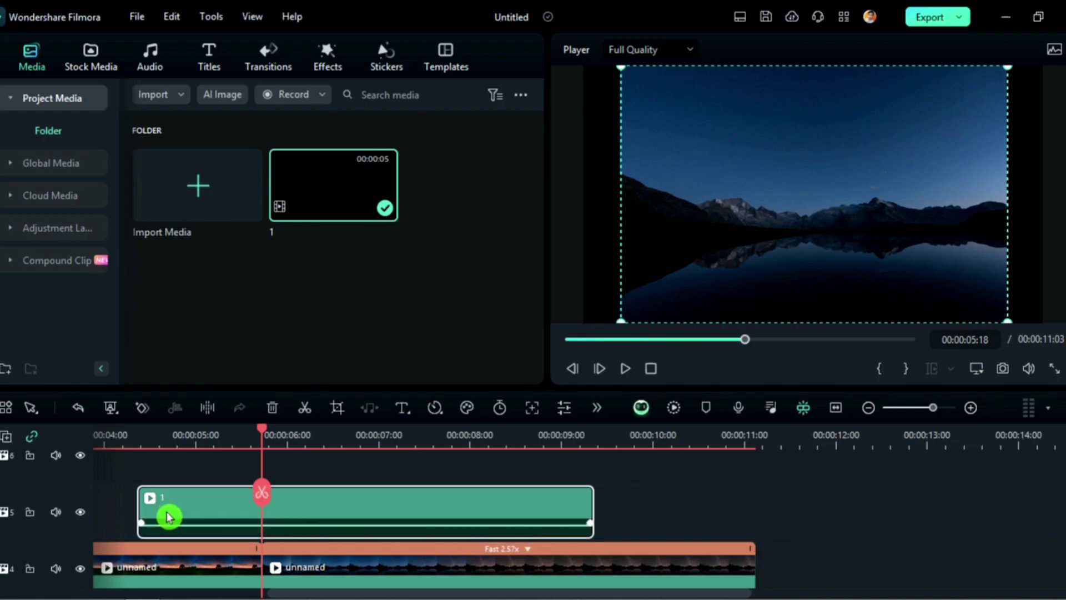
- Set the strip clip's speed to 7.24x and move it over the cut between the two landscape clips
{"action": "double_click", "coordinate": [169, 514]}
{"action": "left_click_drag", "start_coordinate": [134, 114], "coordinate": [189, 137]}
{"action": "left_click_drag", "start_coordinate": [212, 519], "coordinate": [308, 519]}
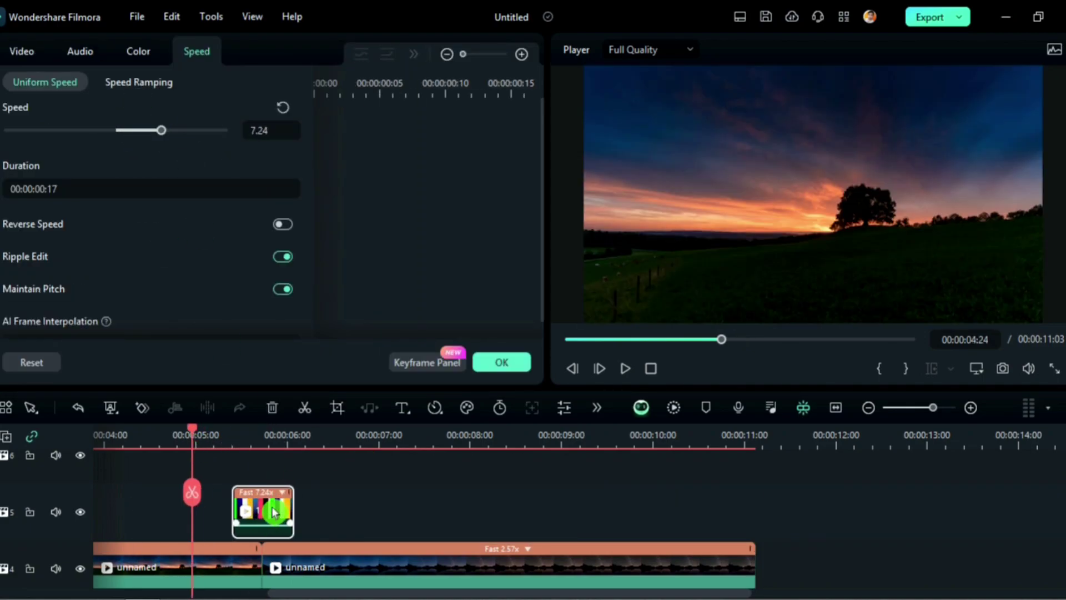
- Apply the Cool Film LUT preset to the strip clip
{"action": "left_click", "coordinate": [233, 440]}
{"action": "scroll", "coordinate": [124, 233], "scroll_direction": "down", "scroll_amount": 1}
{"action": "left_click", "coordinate": [149, 53]}
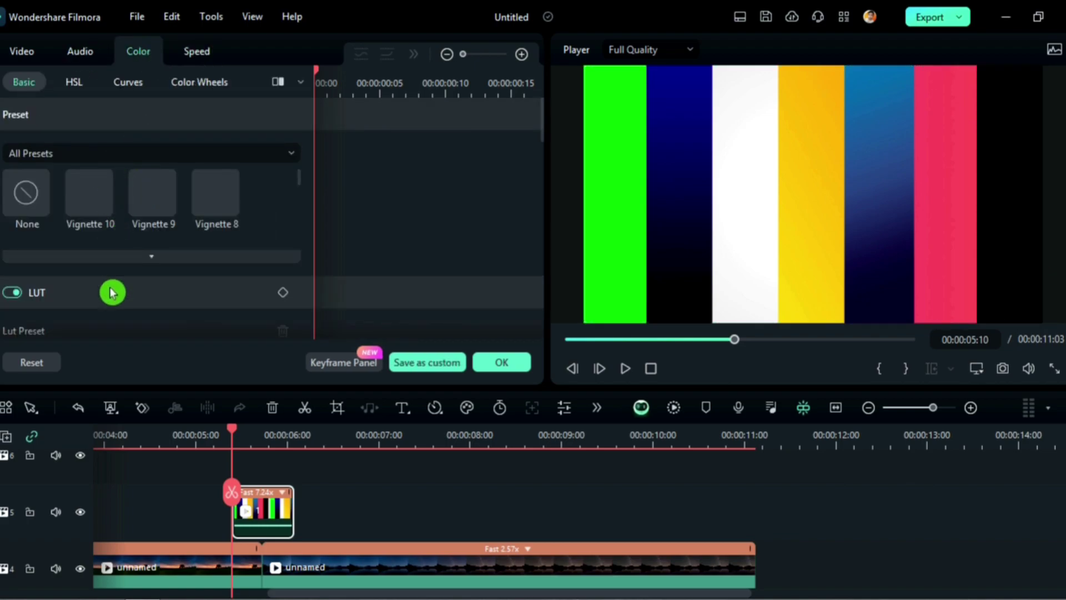
{"action": "scroll", "coordinate": [105, 291], "scroll_direction": "down", "scroll_amount": 2}
{"action": "scroll", "coordinate": [103, 272], "scroll_direction": "up", "scroll_amount": 1}
{"action": "left_click", "coordinate": [118, 245]}
{"action": "scroll", "coordinate": [100, 258], "scroll_direction": "down", "scroll_amount": 1}
{"action": "left_click", "coordinate": [55, 204]}
{"action": "left_click", "coordinate": [70, 257]}
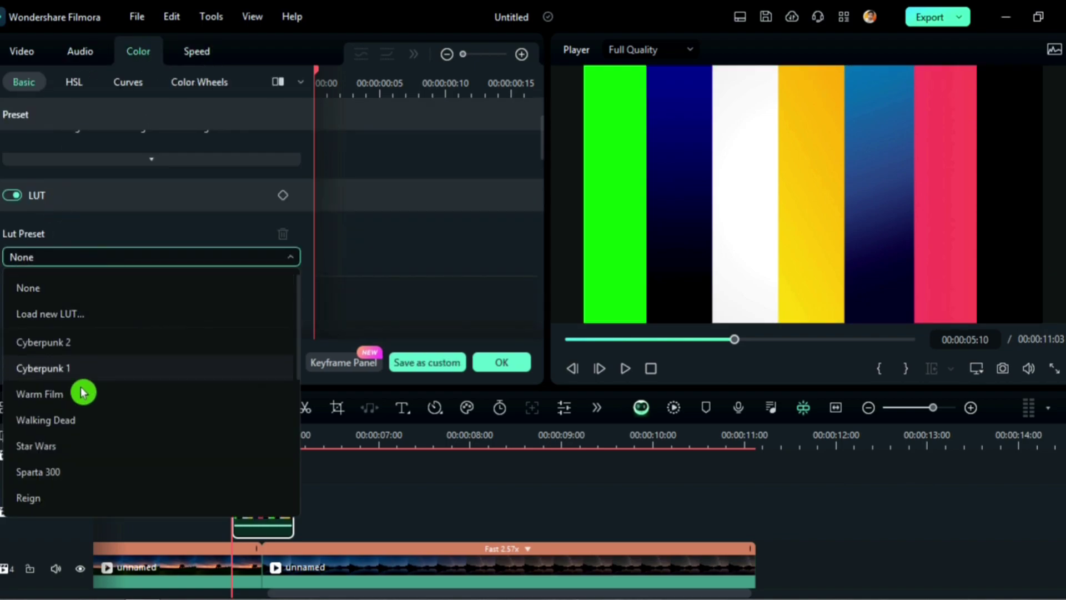
{"action": "scroll", "coordinate": [83, 400], "scroll_direction": "down", "scroll_amount": 4}
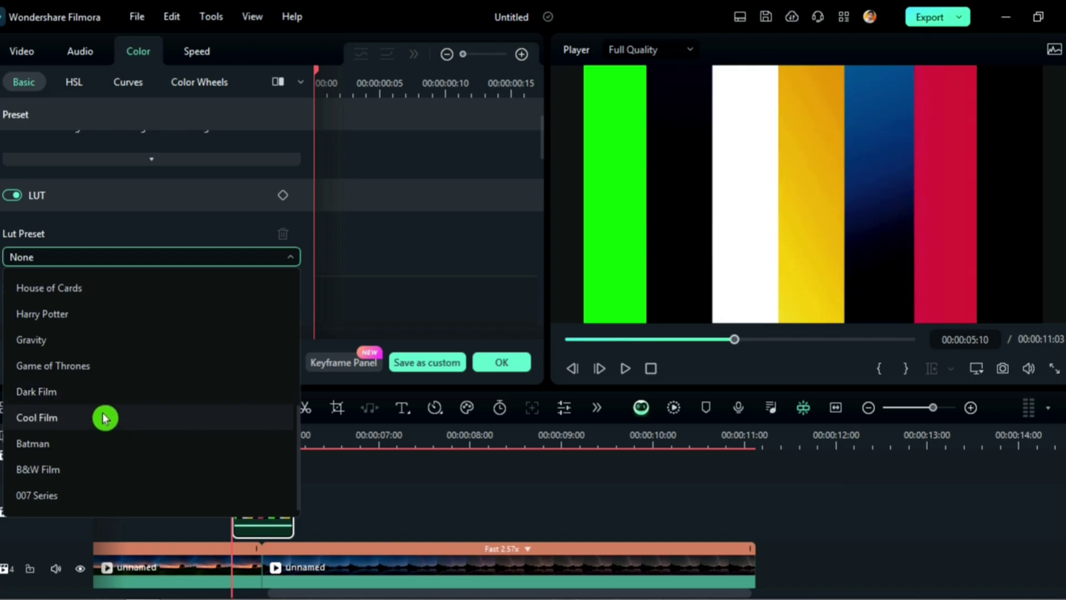
{"action": "left_click", "coordinate": [105, 418]}
{"action": "left_click", "coordinate": [502, 362]}
- Make the night lake clip fill the frame and play the sequence from the start to review the transition
{"action": "left_click_drag", "start_coordinate": [232, 431], "coordinate": [5, 448]}
{"action": "left_click", "coordinate": [625, 368]}
{"action": "left_click", "coordinate": [381, 571]}
{"action": "right_click", "coordinate": [379, 568]}
{"action": "left_click", "coordinate": [490, 425]}
{"action": "right_click", "coordinate": [775, 575]}
{"action": "left_click", "coordinate": [826, 426]}
{"action": "left_click_drag", "start_coordinate": [191, 436], "coordinate": [96, 436]}
{"action": "left_click", "coordinate": [625, 368]}
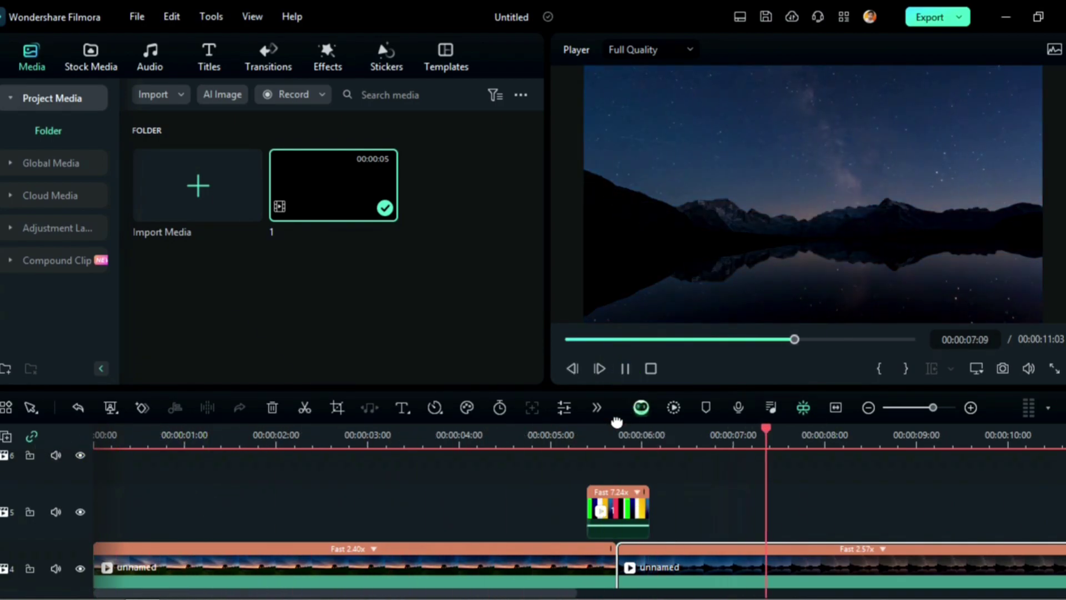
- Slow the strip clip down to 3.39x
{"action": "left_click", "coordinate": [624, 511]}
{"action": "double_click", "coordinate": [623, 511]}
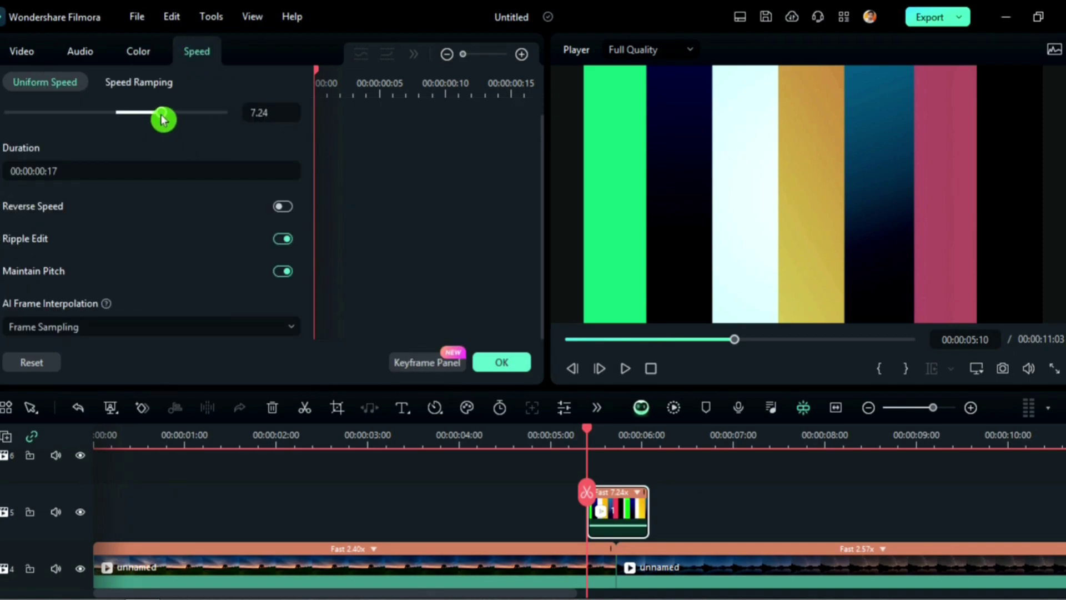
{"action": "left_click", "coordinate": [506, 367]}
- Cut the sunset clip at 00:00:03:19 and delete its first part, then split the night lake clip and delete its end
{"action": "left_click", "coordinate": [440, 492]}
{"action": "left_click", "coordinate": [408, 561]}
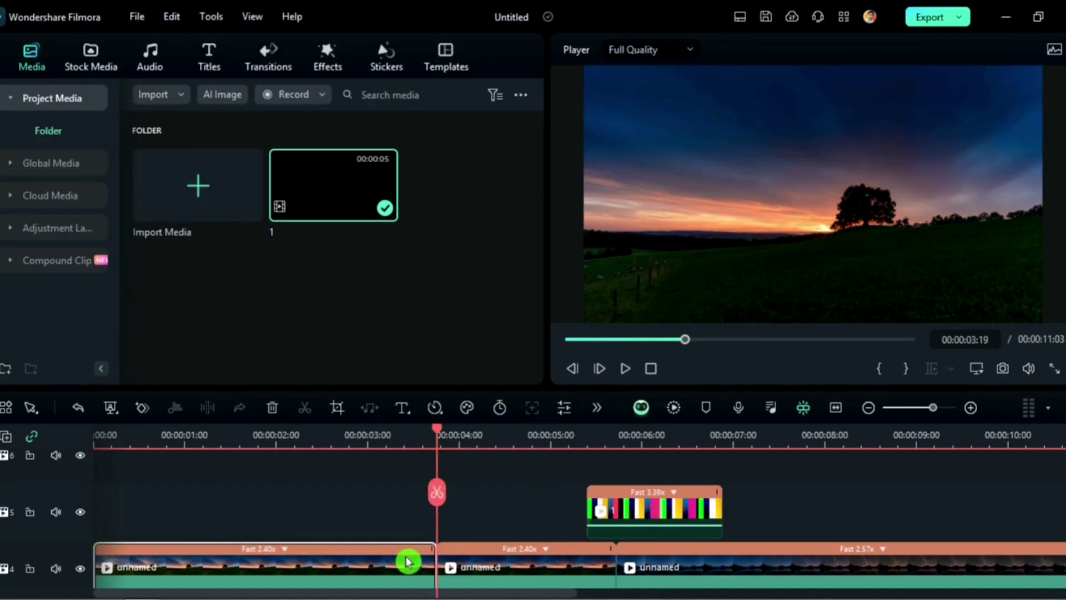
{"action": "key", "text": "Delete"}
{"action": "left_click", "coordinate": [493, 444]}
{"action": "left_click", "coordinate": [493, 493]}
{"action": "key", "text": "Delete"}
- Combine the strip clip and both landscape clips into a compound clip with the default name
{"action": "scroll", "coordinate": [529, 573], "scroll_direction": "down", "scroll_amount": 1}
{"action": "scroll", "coordinate": [531, 573], "scroll_direction": "up", "scroll_amount": 5}
{"action": "scroll", "coordinate": [226, 497], "scroll_direction": "down", "scroll_amount": 1}
{"action": "left_click_drag", "start_coordinate": [226, 497], "coordinate": [328, 584]}
{"action": "right_click", "coordinate": [329, 561]}
{"action": "left_click", "coordinate": [398, 90]}
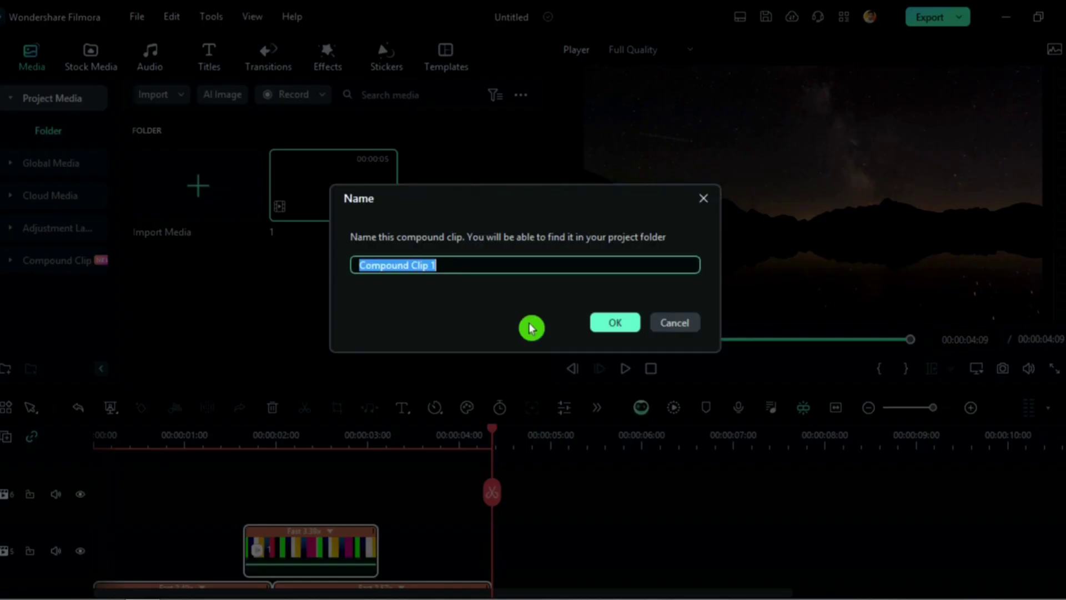
{"action": "left_click", "coordinate": [614, 322]}
- Render the timeline preview and play the compound clip from the start
{"action": "left_click_drag", "start_coordinate": [309, 435], "coordinate": [94, 435]}
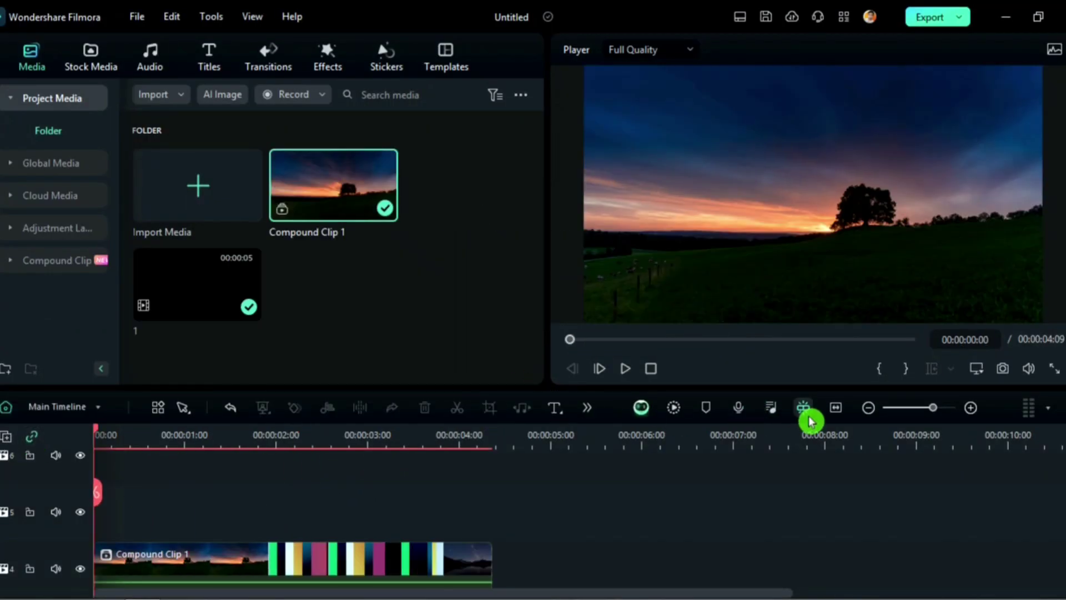
{"action": "left_click", "coordinate": [792, 415]}
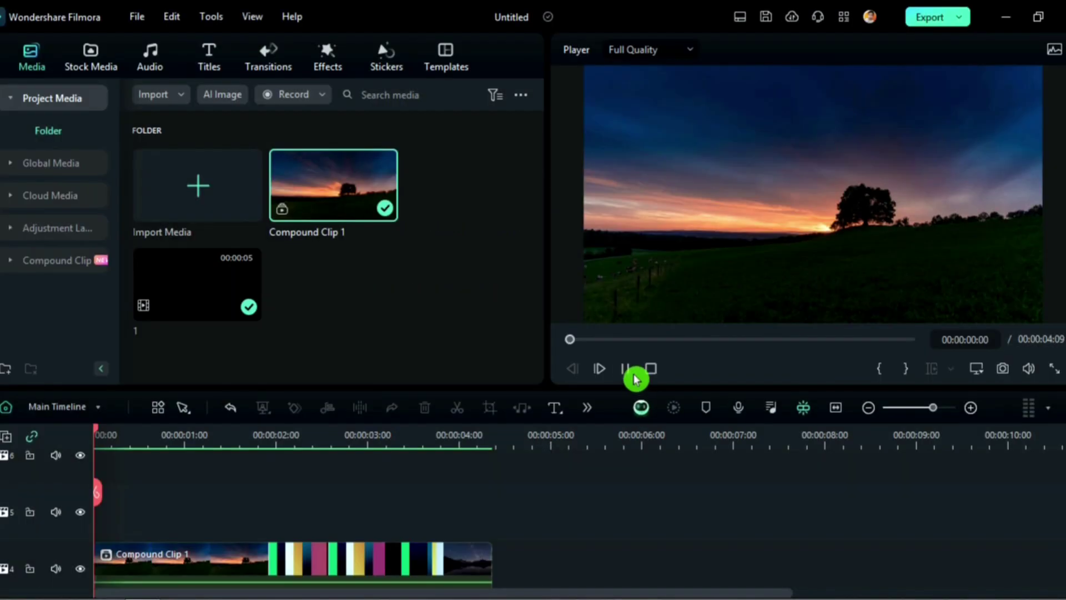
{"action": "left_click", "coordinate": [635, 380]}
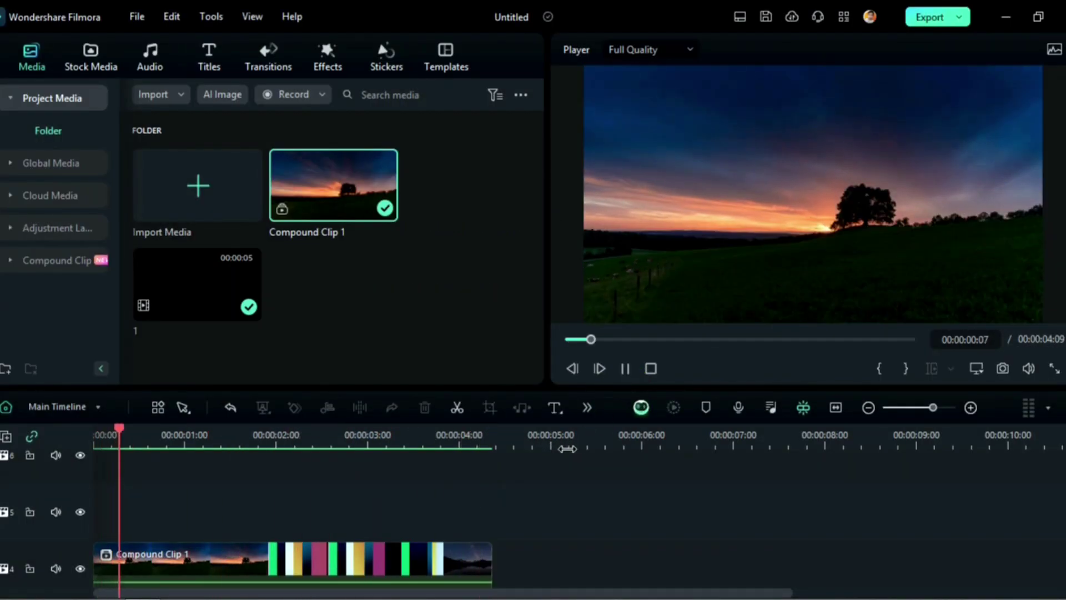